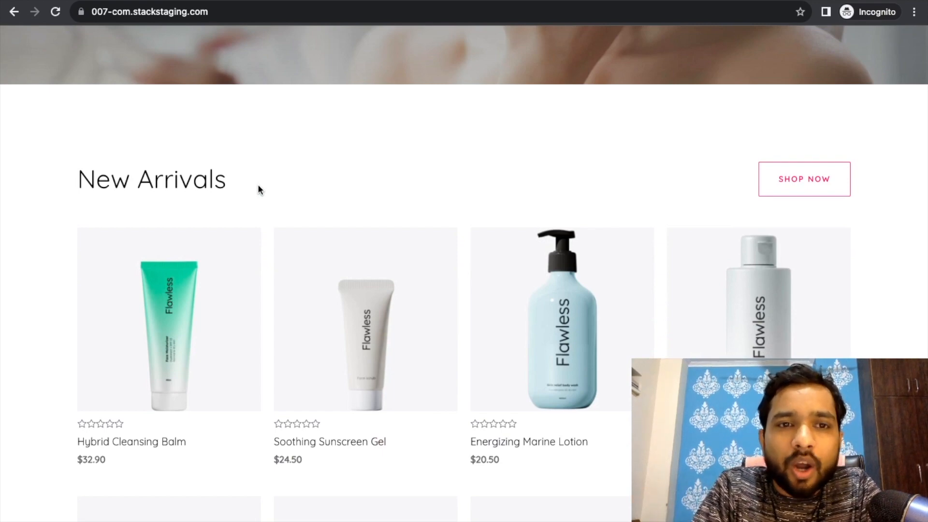
- Add one Energizing Marine Lotion from the New Arrivals to the cart and view the cart
scroll(259, 190, down, 3)
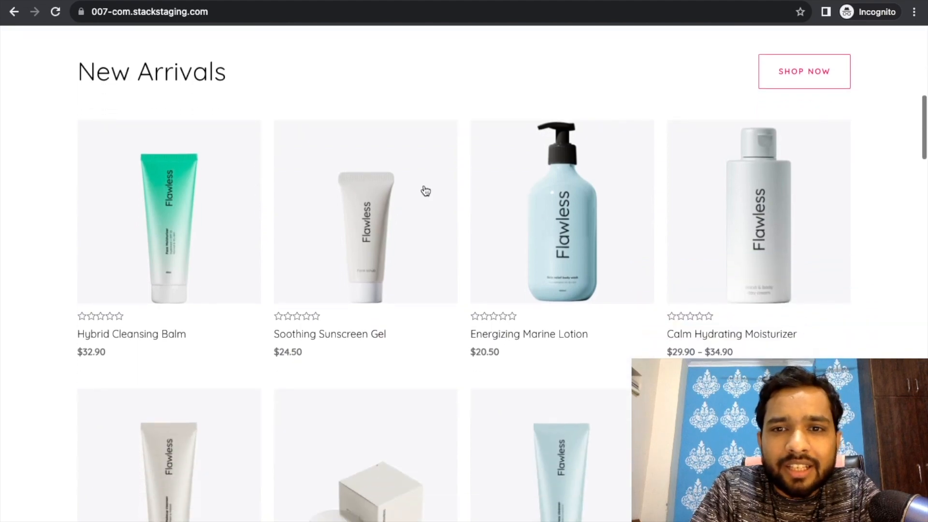
click(619, 229)
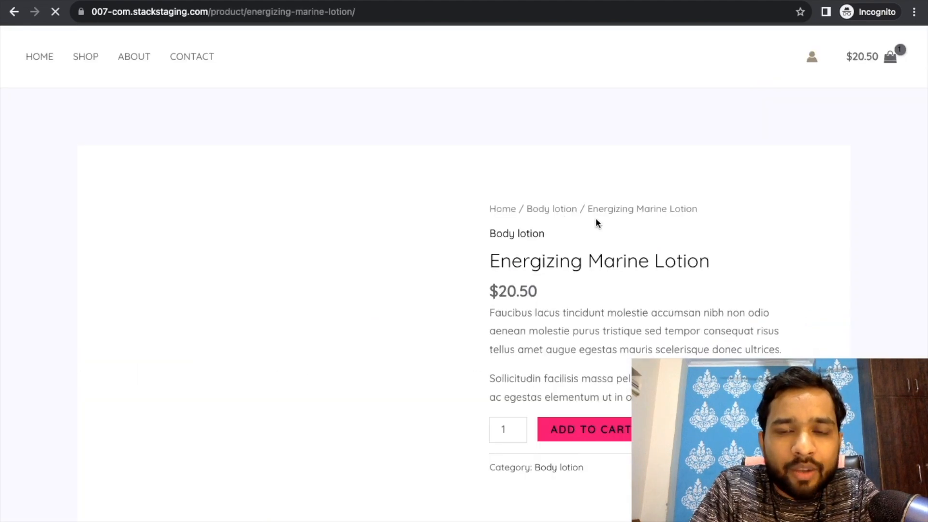
click(592, 437)
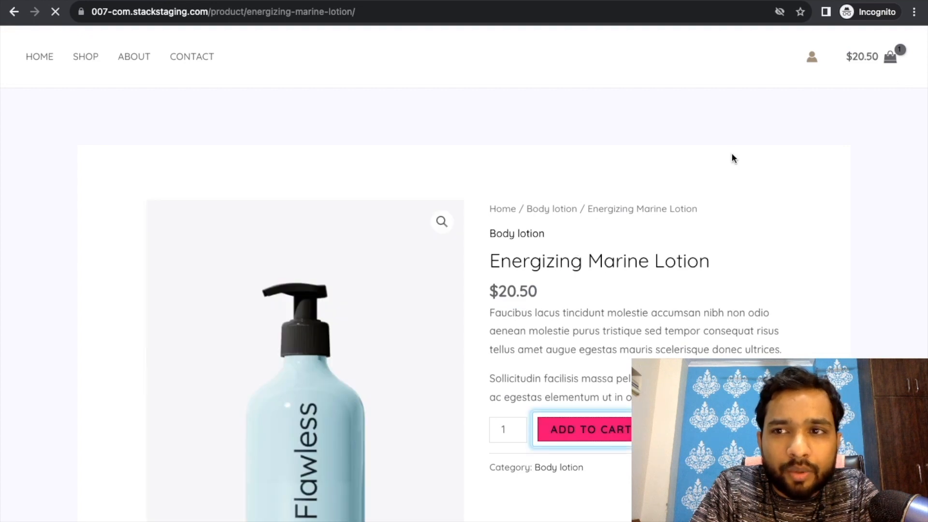
click(731, 233)
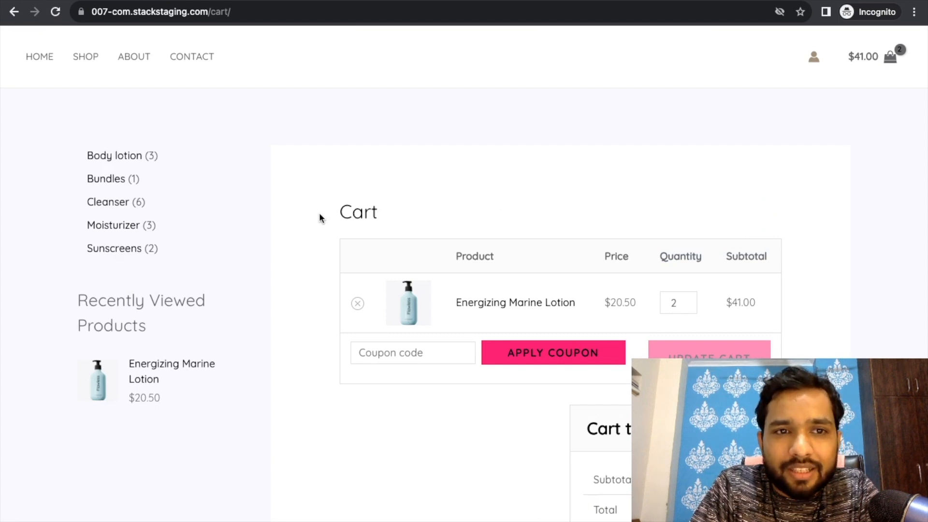
- Switch to the destination site in the other browser window, reload its address and check the page content
scroll(319, 218, left, 3)
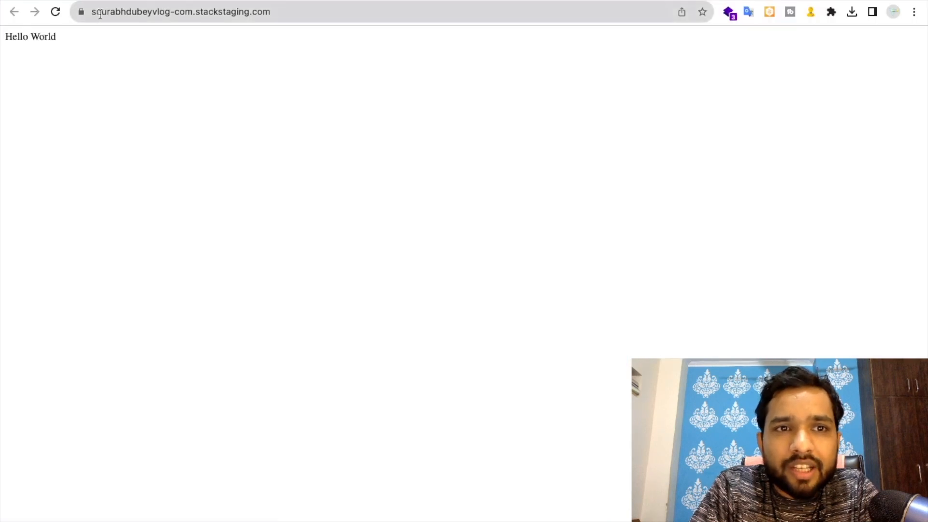
click(237, 9)
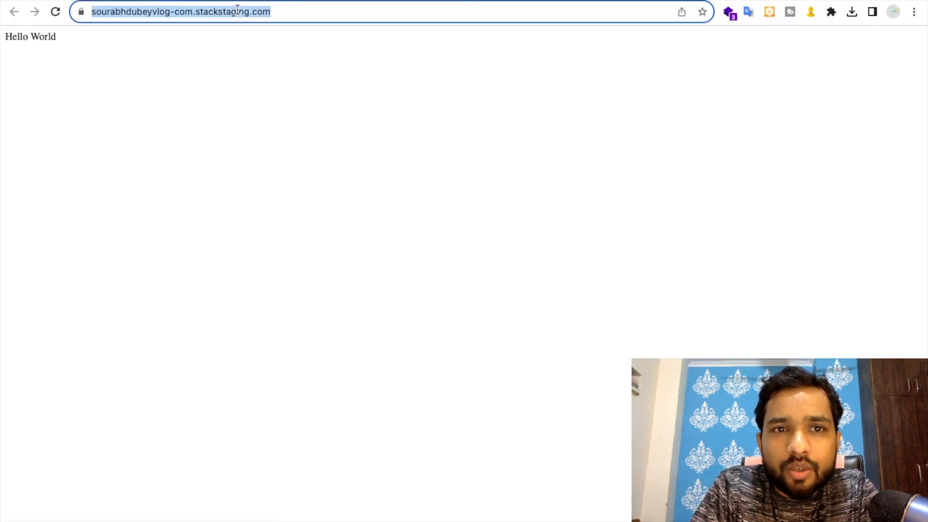
key(Return)
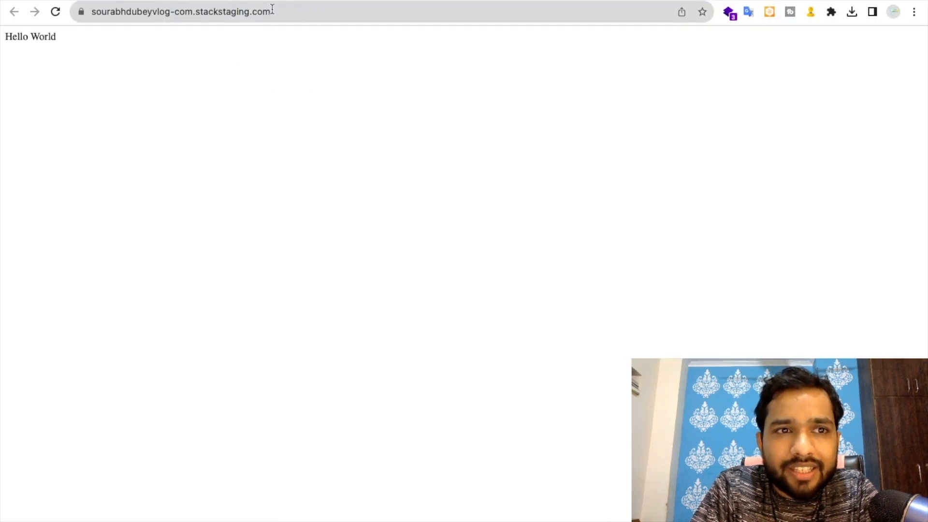
click(303, 11)
triple_click(41, 36)
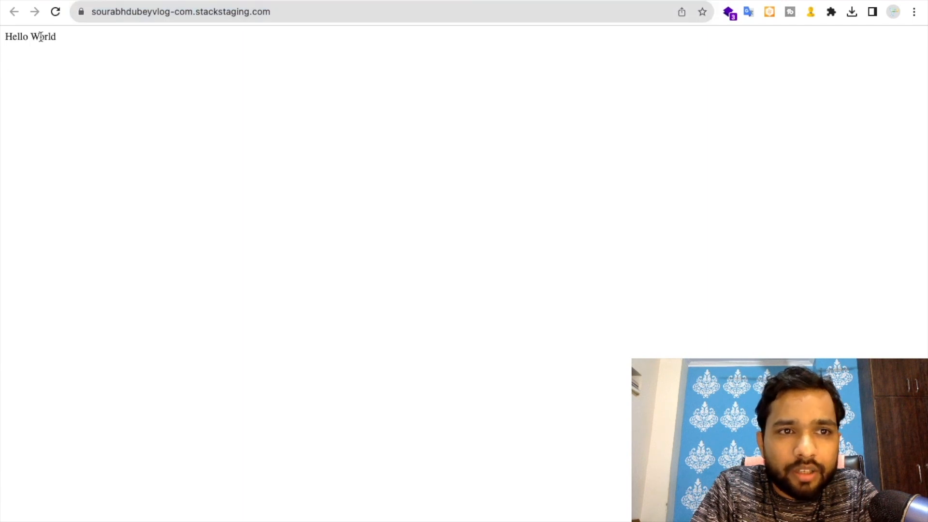
click(376, 132)
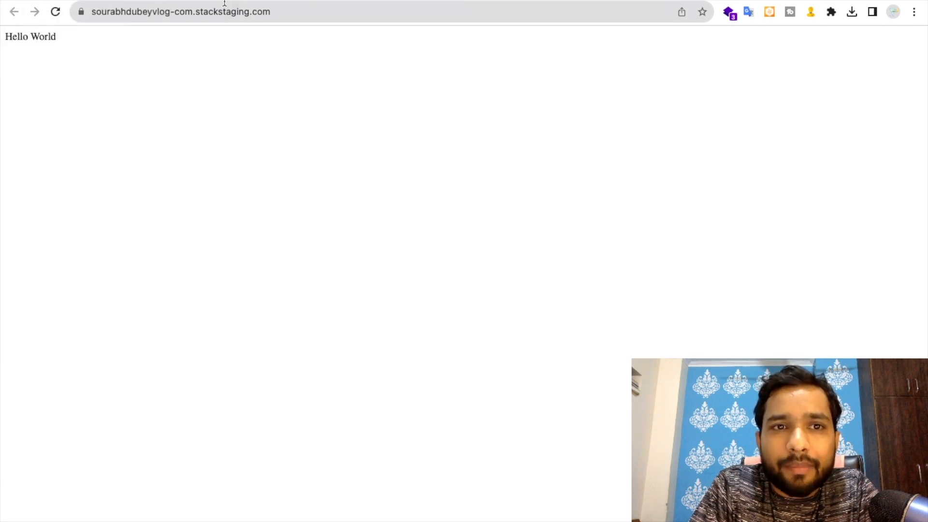
- Switch to the source site's WordPress dashboard, preview its storefront in a separate tab and return to the dashboard
key(ctrl+Tab)
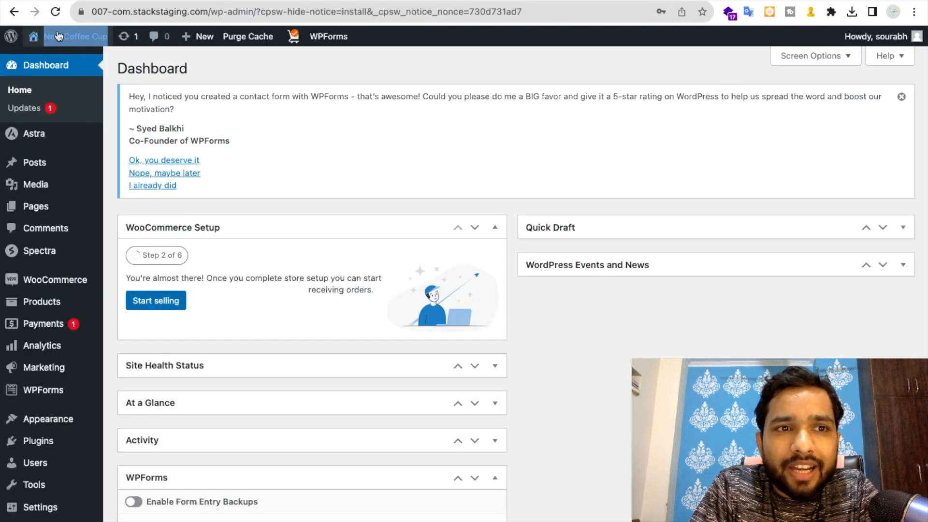
mouse_move(59, 36)
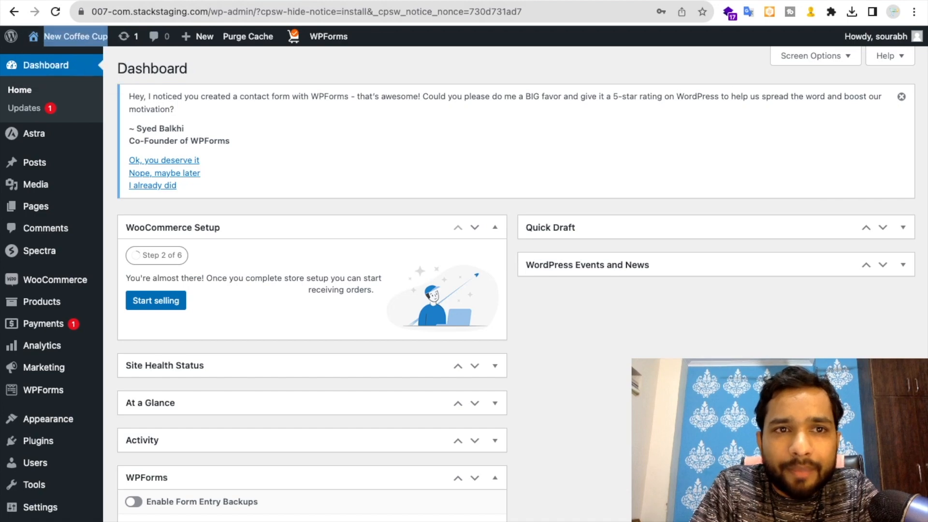
click(76, 37)
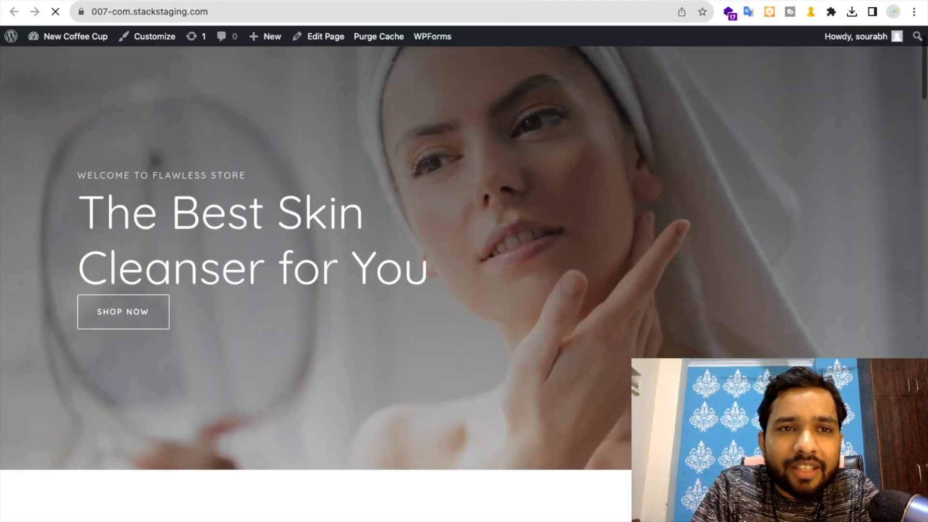
key(ctrl+shift+Tab)
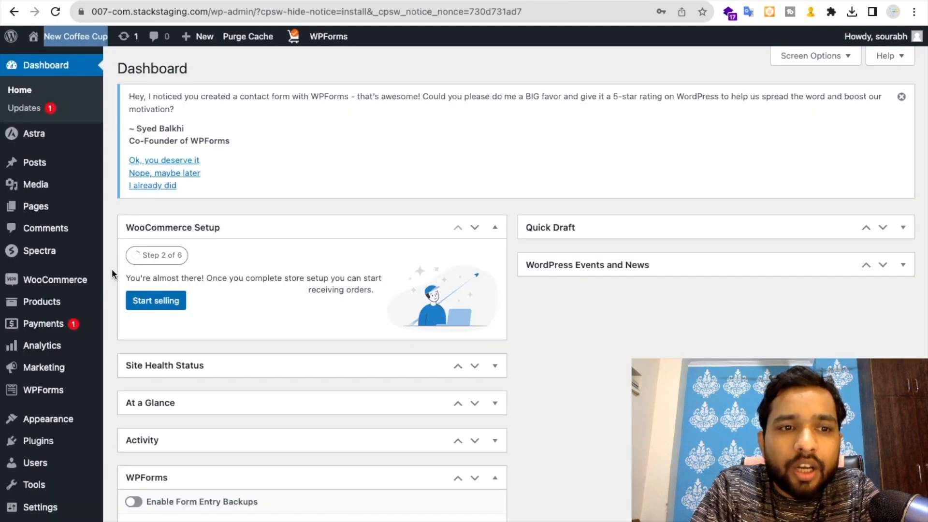
- Search for "duplicator" among the new plugins that can be added to the WordPress site
scroll(111, 269, down, 4)
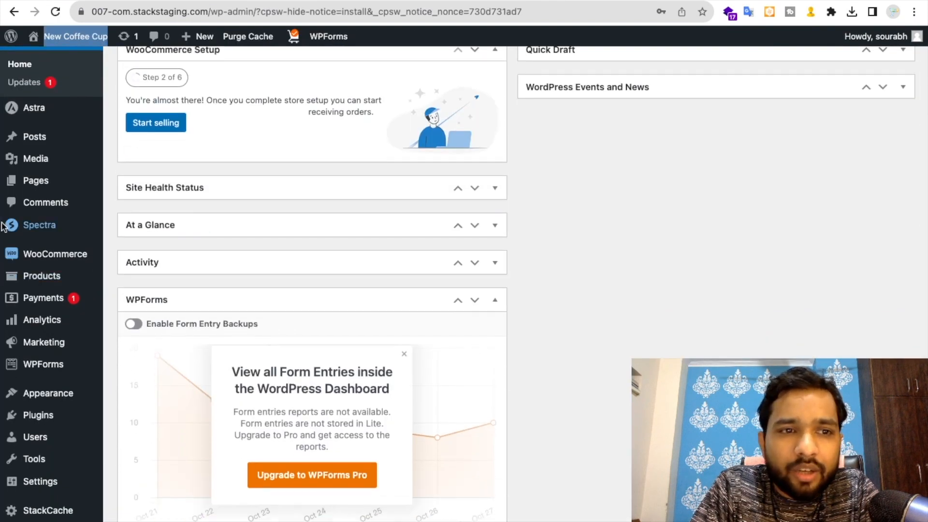
mouse_move(59, 422)
click(154, 441)
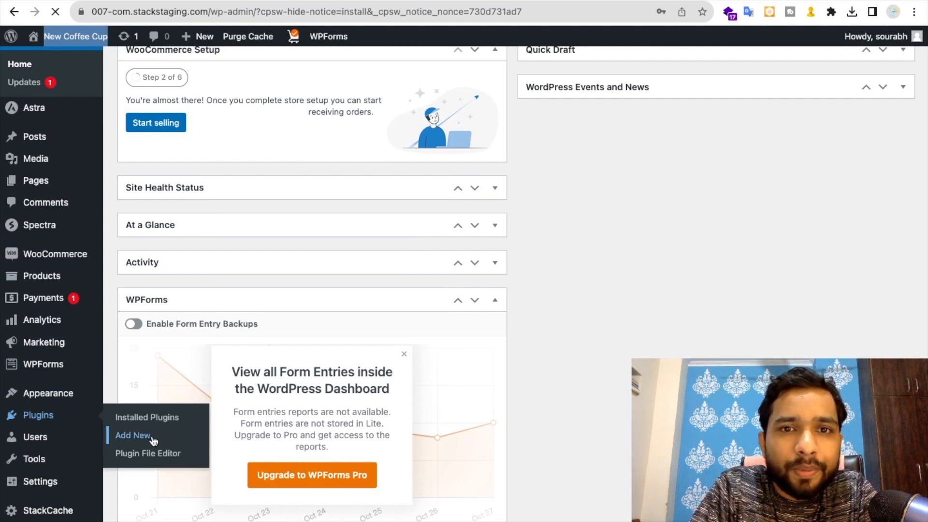
text(duplicator)
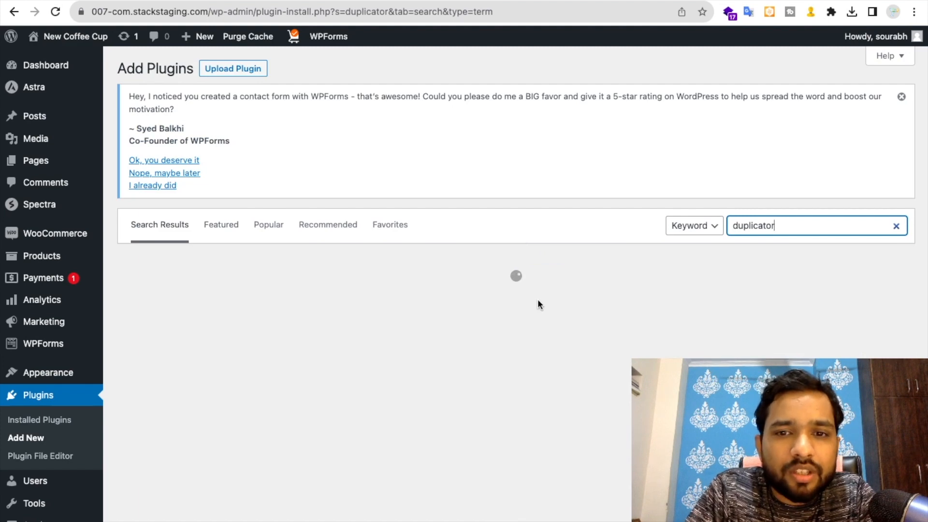
- Install and activate the Duplicator – WordPress Migration & Backup Plugin
scroll(508, 299, down, 1)
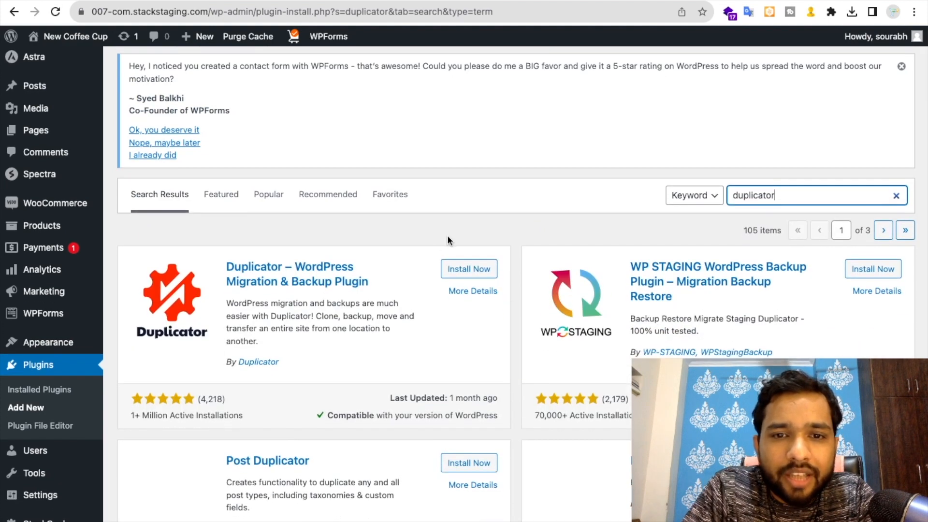
click(480, 269)
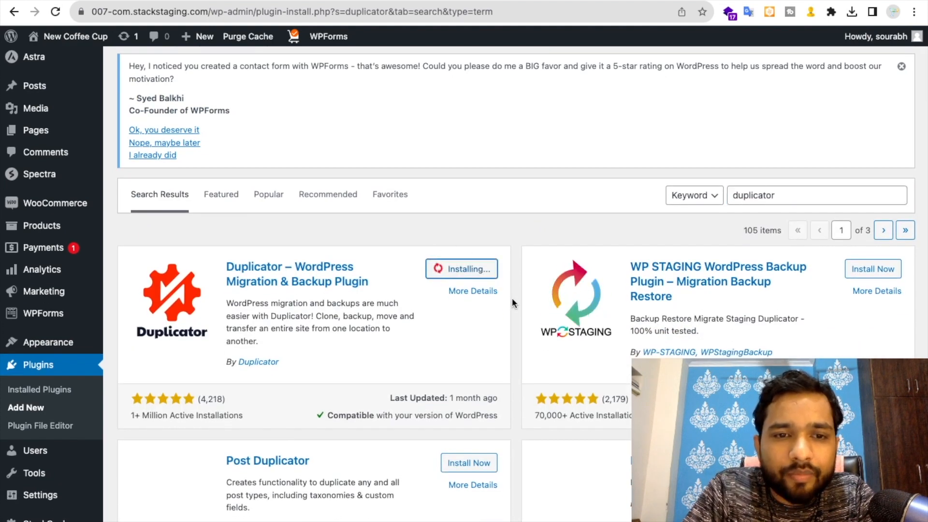
scroll(513, 298, down, 1)
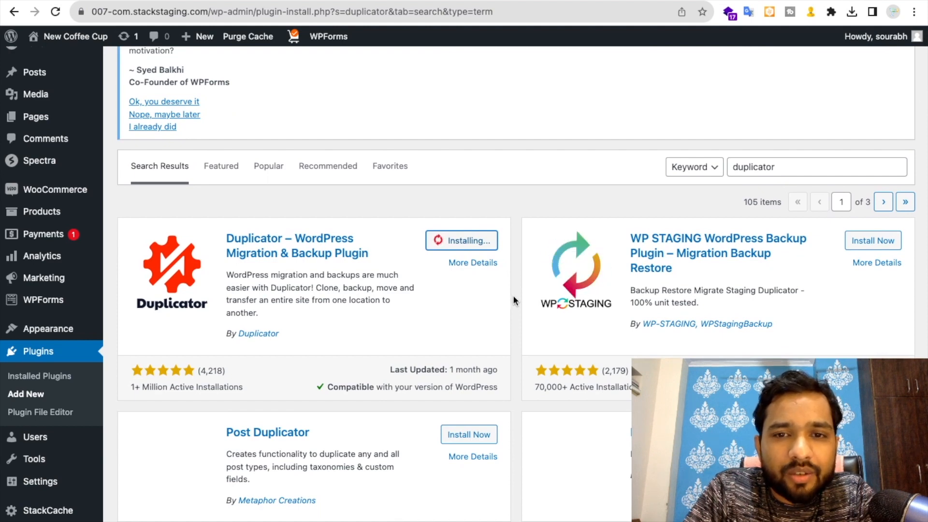
click(473, 240)
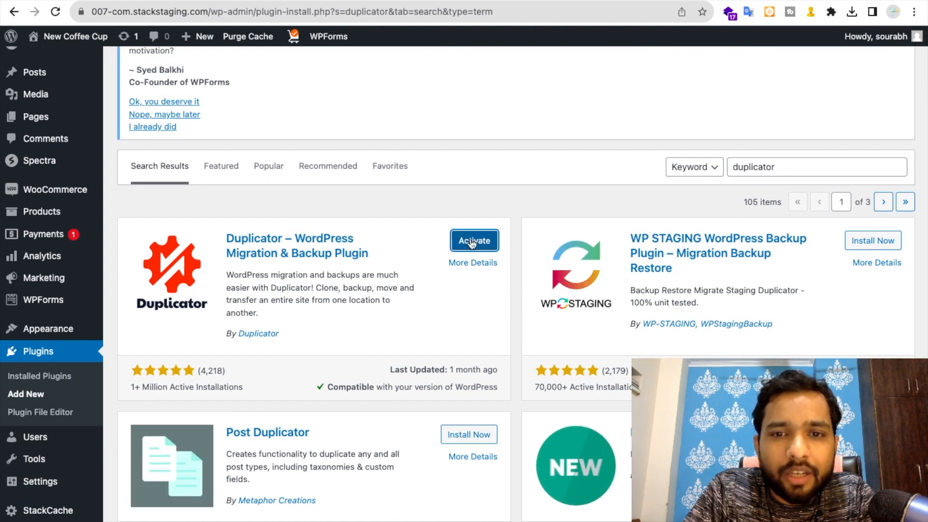
- Open Duplicator's package list and start creating a new package
scroll(516, 283, down, 3)
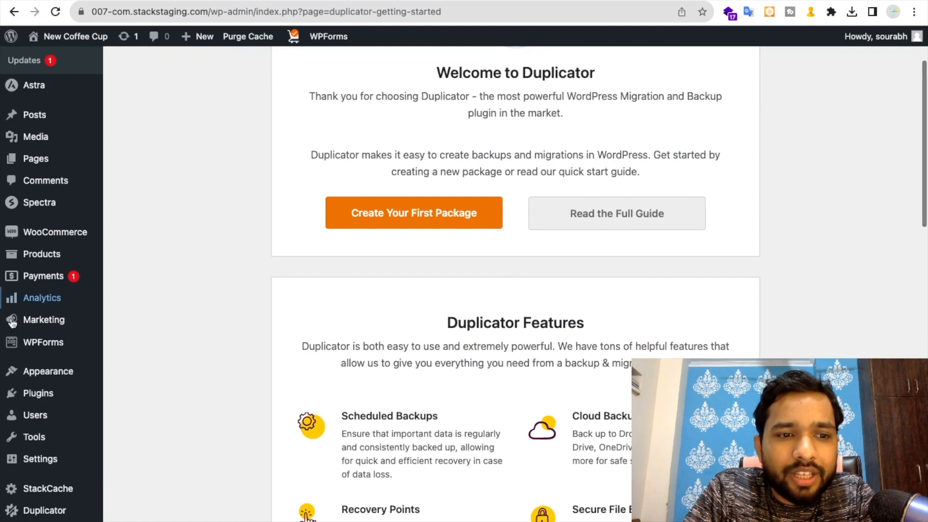
scroll(33, 368, down, 2)
mouse_move(36, 437)
click(42, 510)
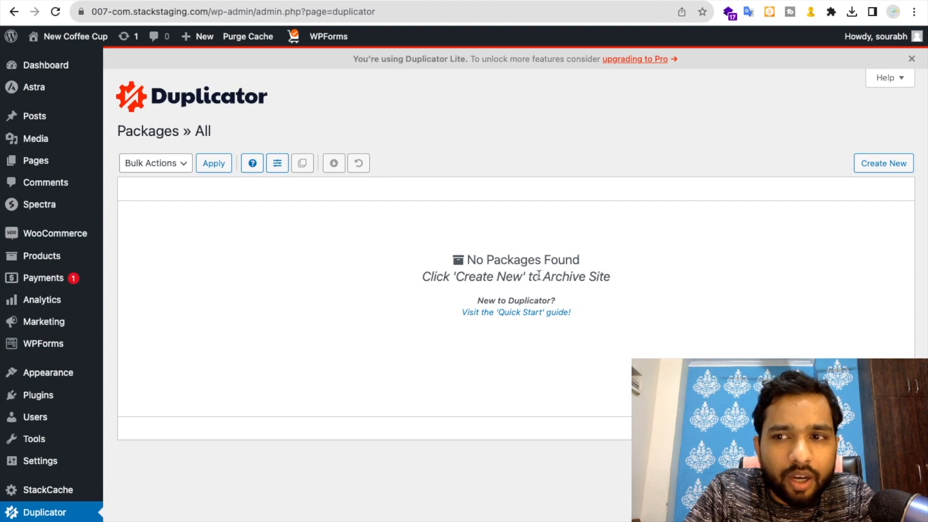
click(898, 165)
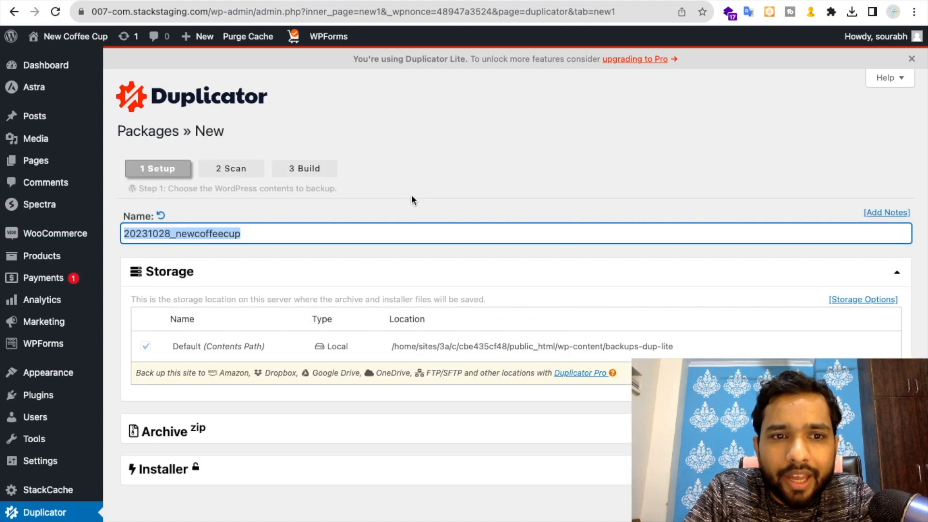
- Keep the default package name and local storage, scan the site and build the package
scroll(413, 200, down, 2)
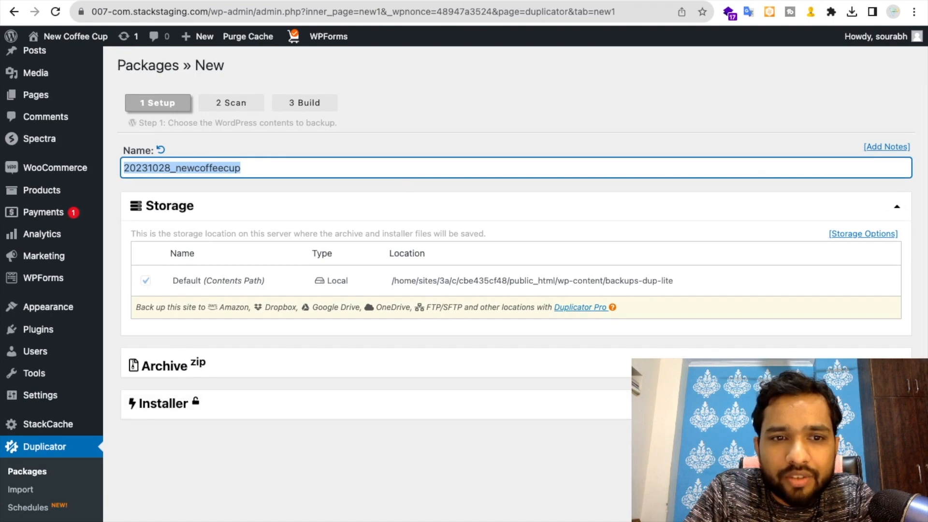
click(891, 440)
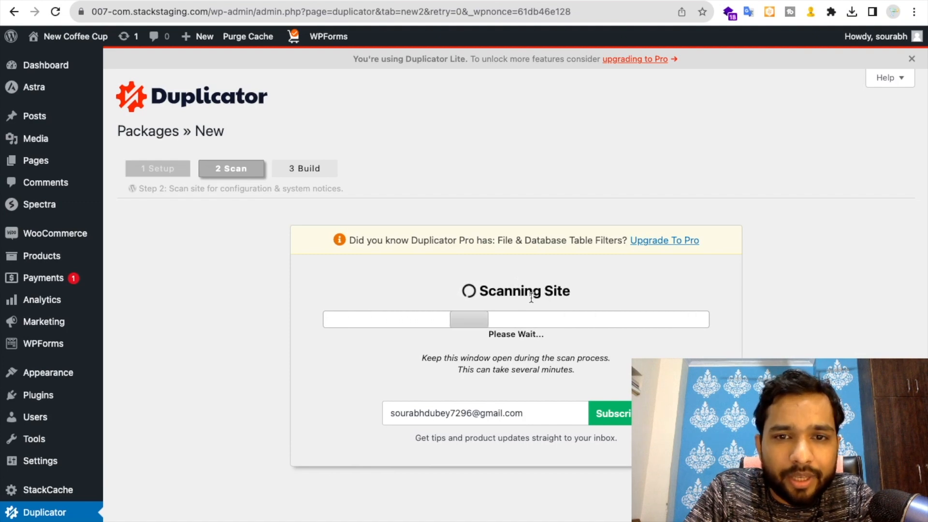
scroll(533, 303, down, 4)
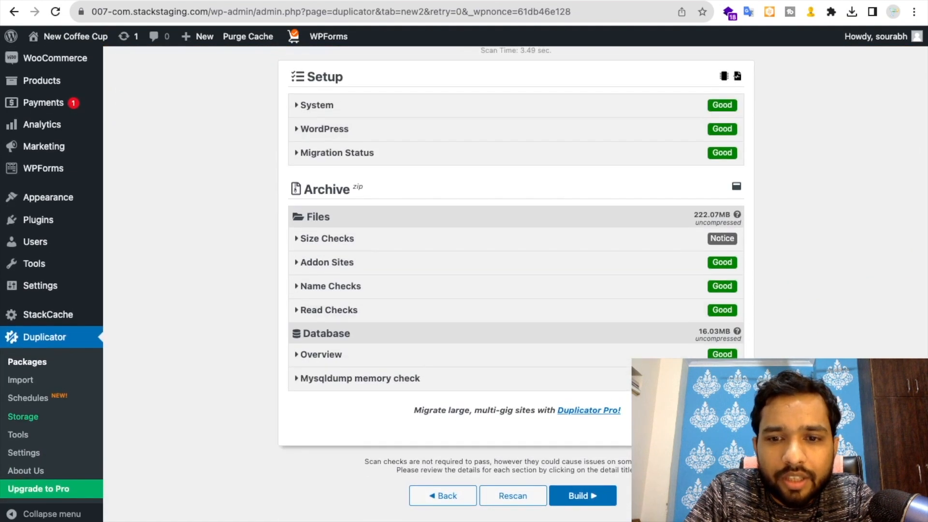
click(579, 497)
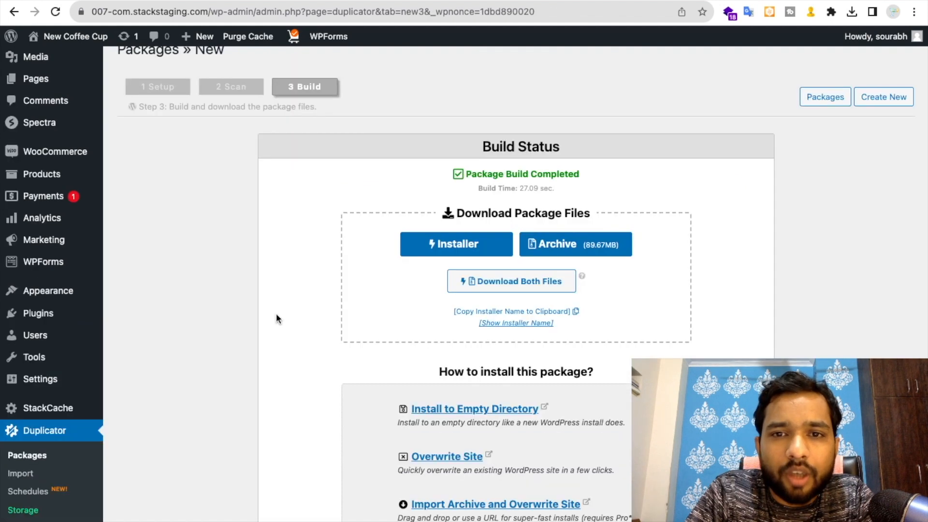
- Download both the installer and archive files of the built package, allowing the site to download multiple files
scroll(277, 319, down, 4)
scroll(277, 319, up, 2)
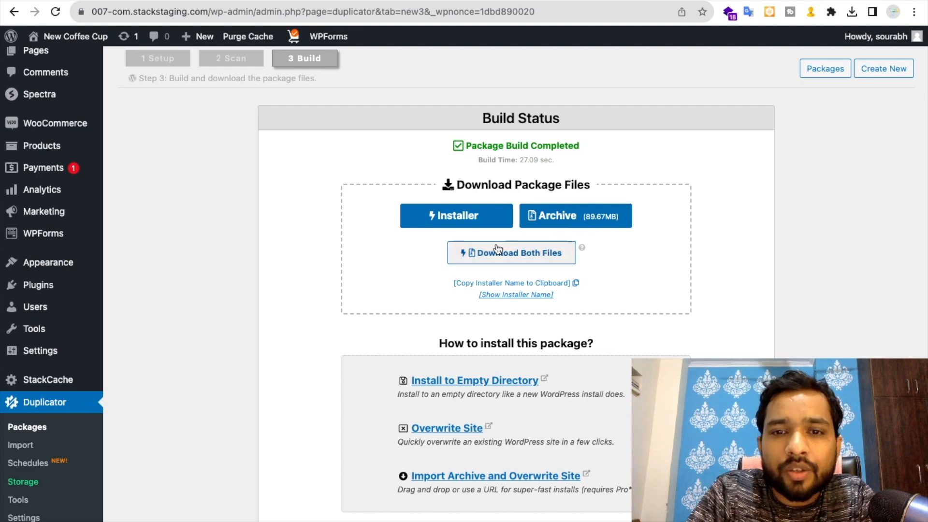
click(512, 260)
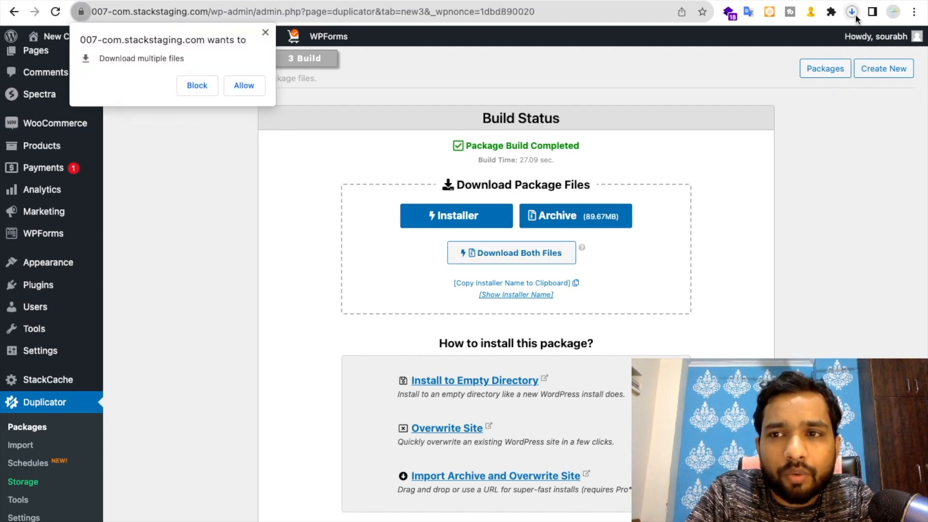
click(237, 89)
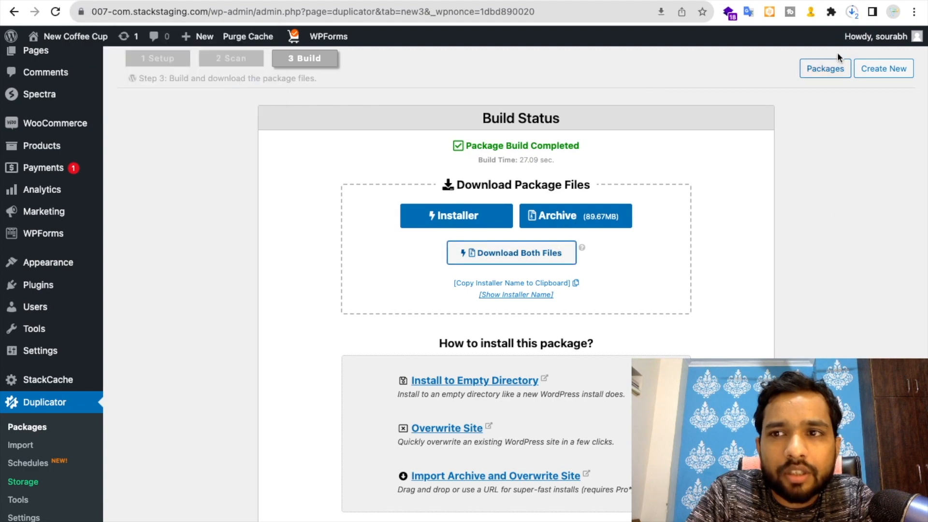
- Check the recent downloads, show the downloaded archive in Finder beside installer.php, and return to the source storefront in the browser
click(851, 13)
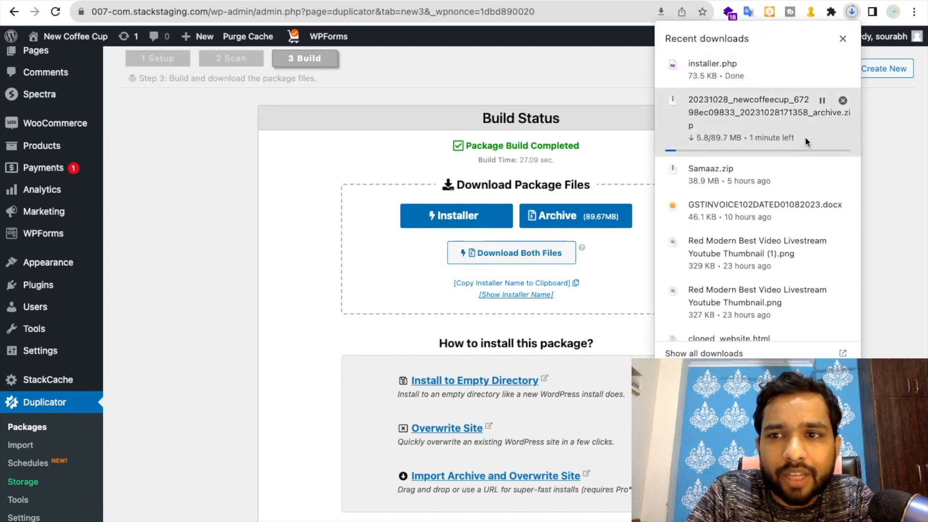
click(823, 65)
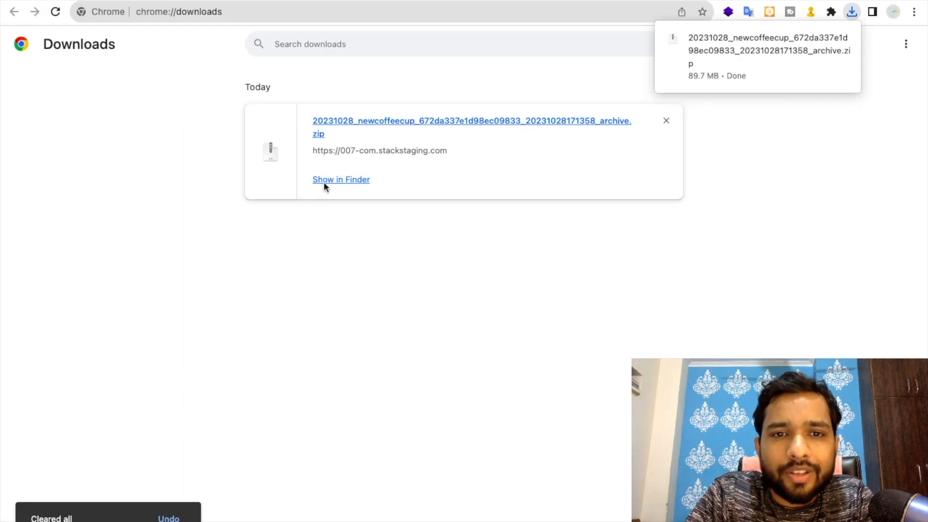
click(326, 183)
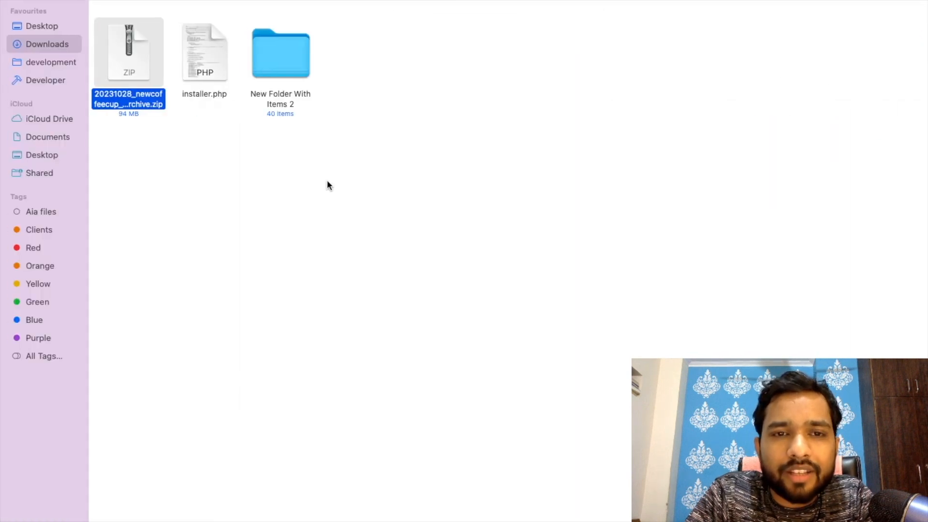
click(182, 148)
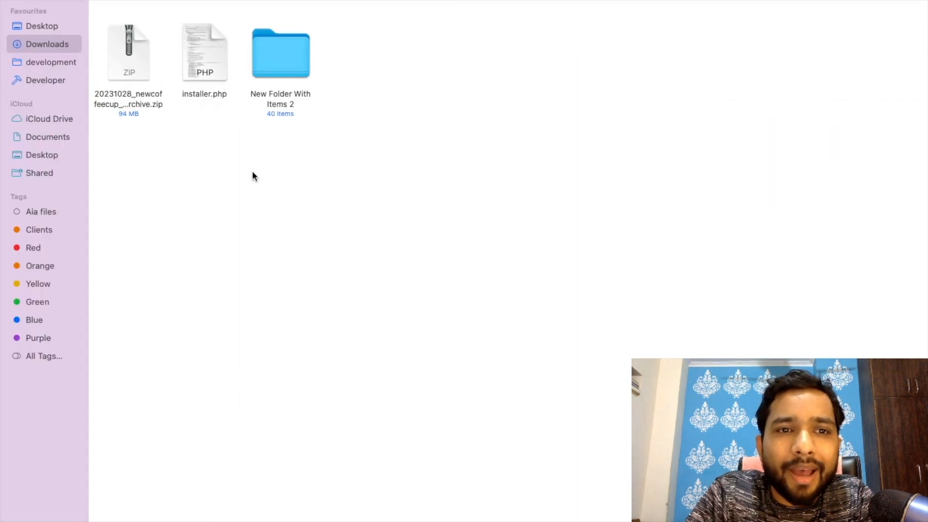
key(ctrl+Right)
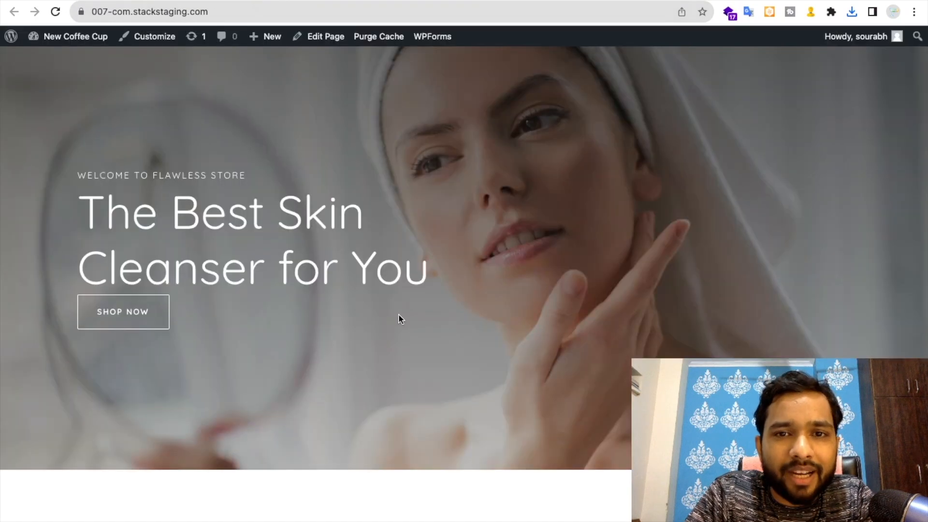
- Check the source storefront and the destination domain's page, and open the public_html folder in the destination hosting's File Manager
scroll(399, 315, down, 15)
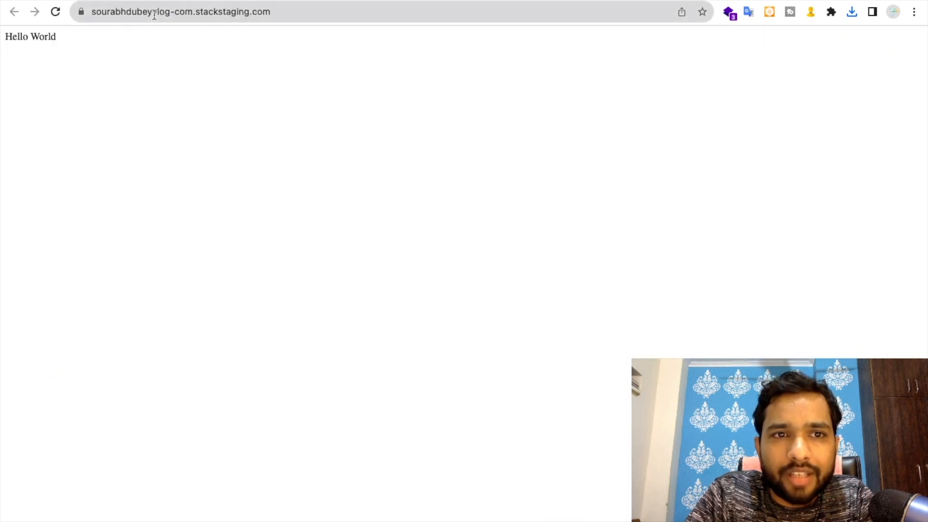
key(super+r)
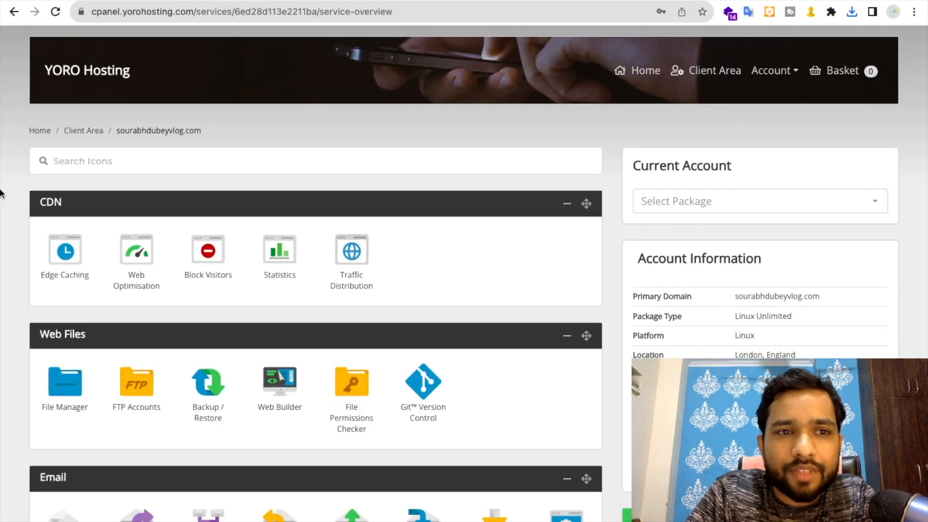
scroll(5, 221, down, 3)
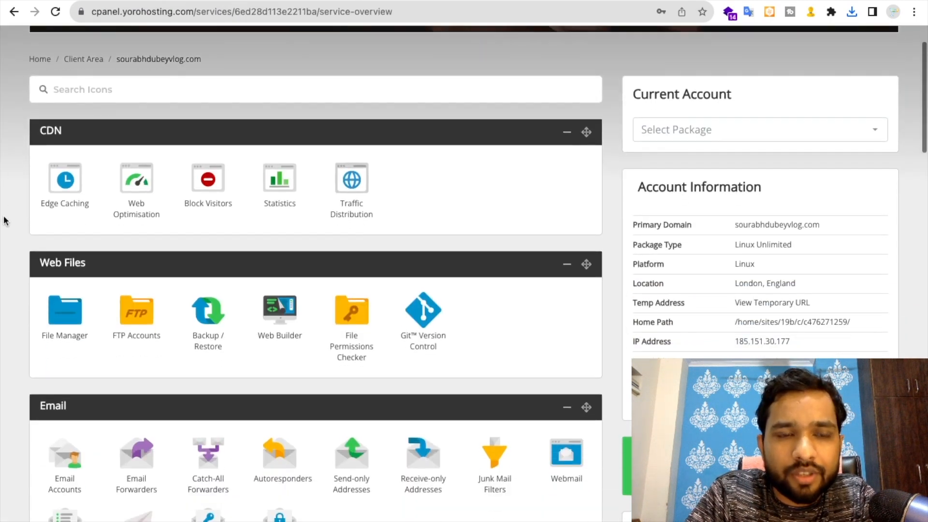
scroll(5, 221, down, 5)
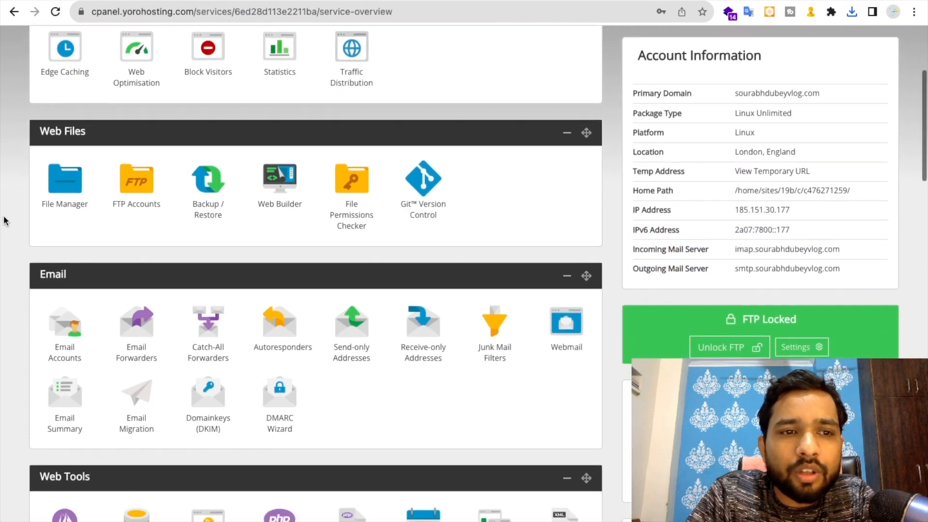
click(60, 178)
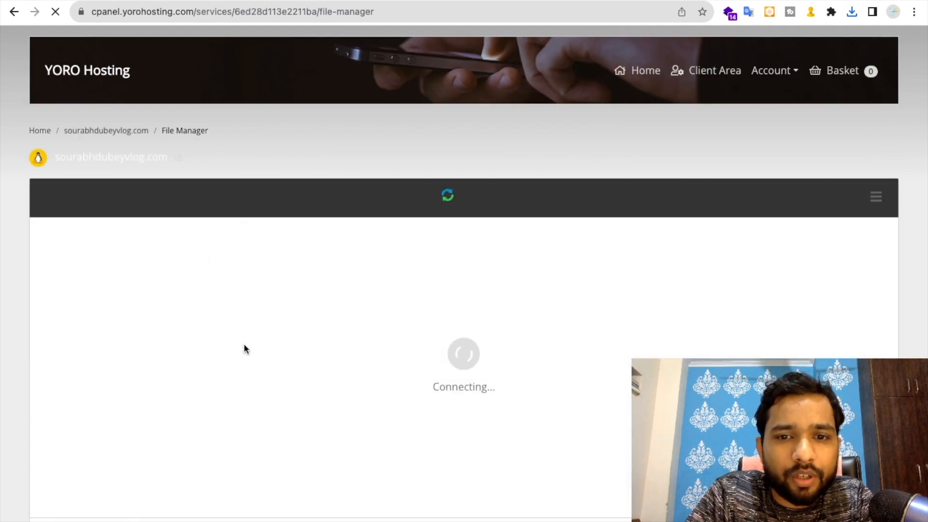
scroll(245, 345, down, 1)
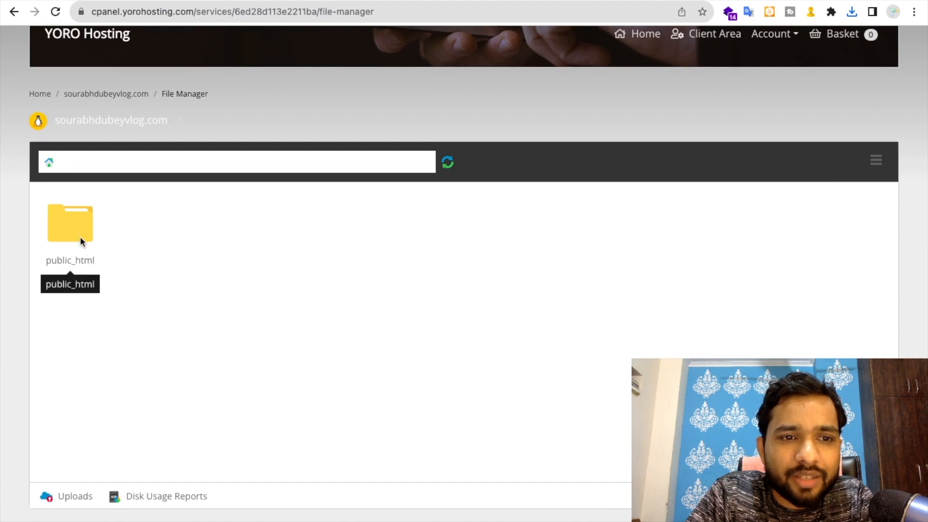
double_click(73, 228)
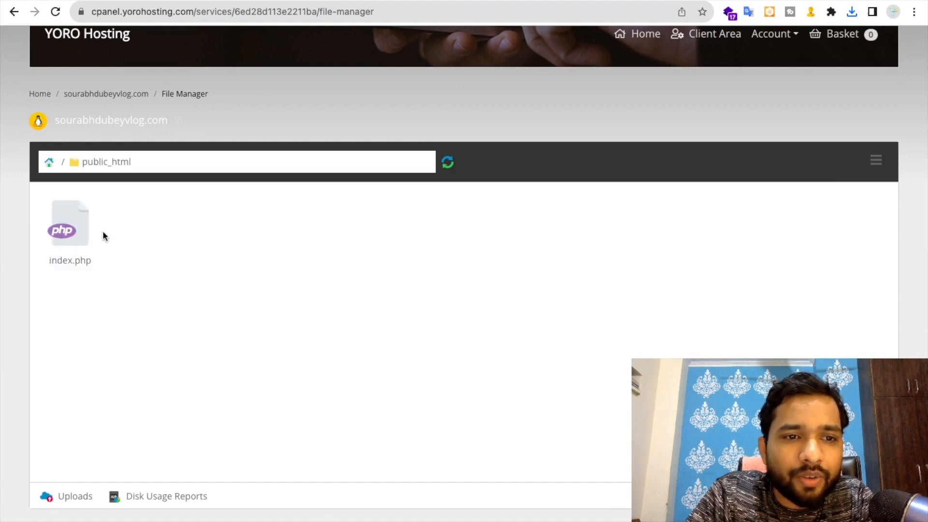
- View index.php in the Code Editor, compare it with the destination domain's live page, and close the editor
click(75, 226)
right_click(75, 226)
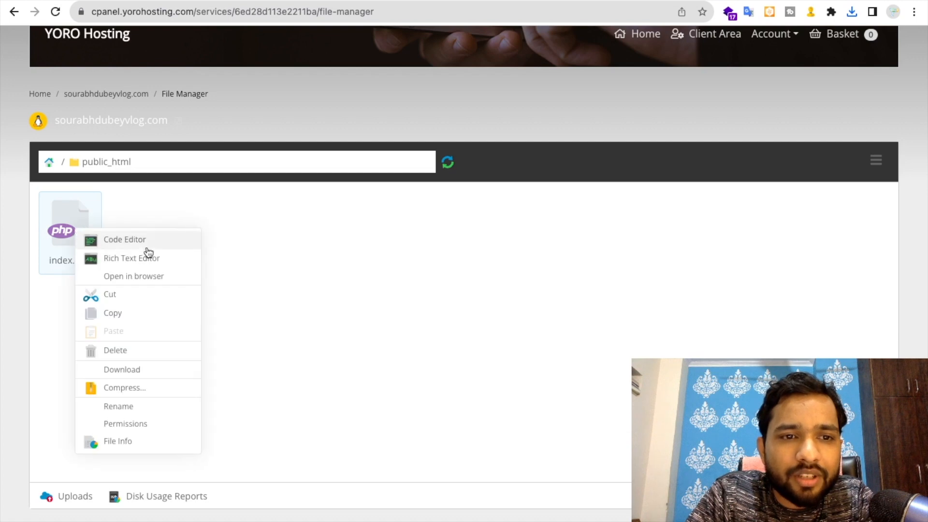
click(121, 240)
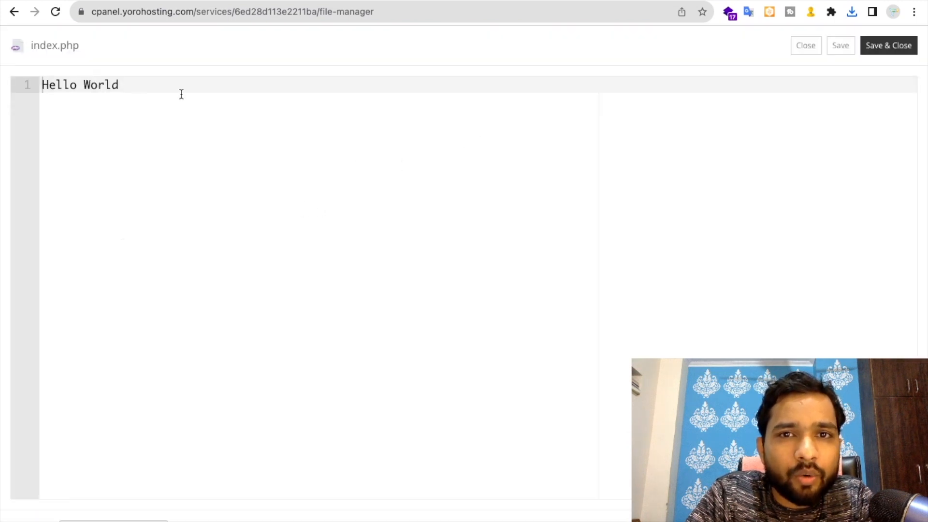
click(241, 1)
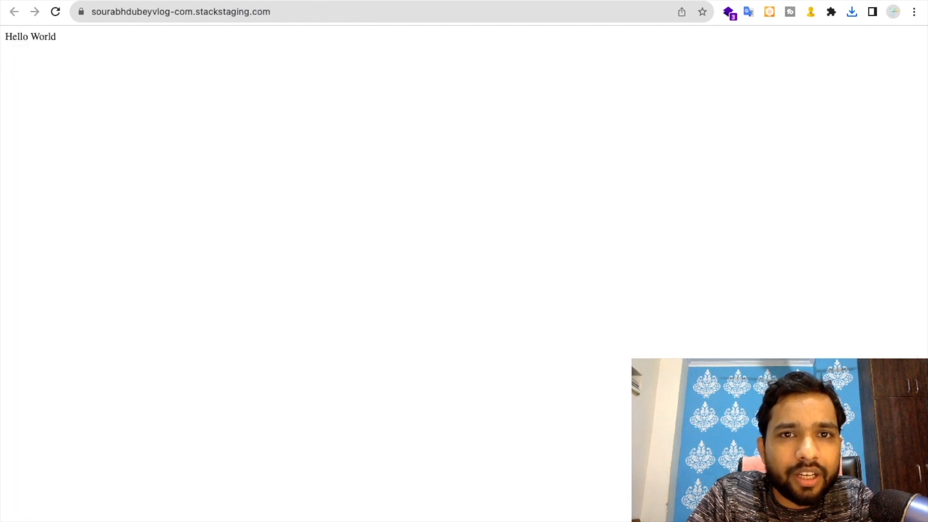
click(145, 1)
click(810, 50)
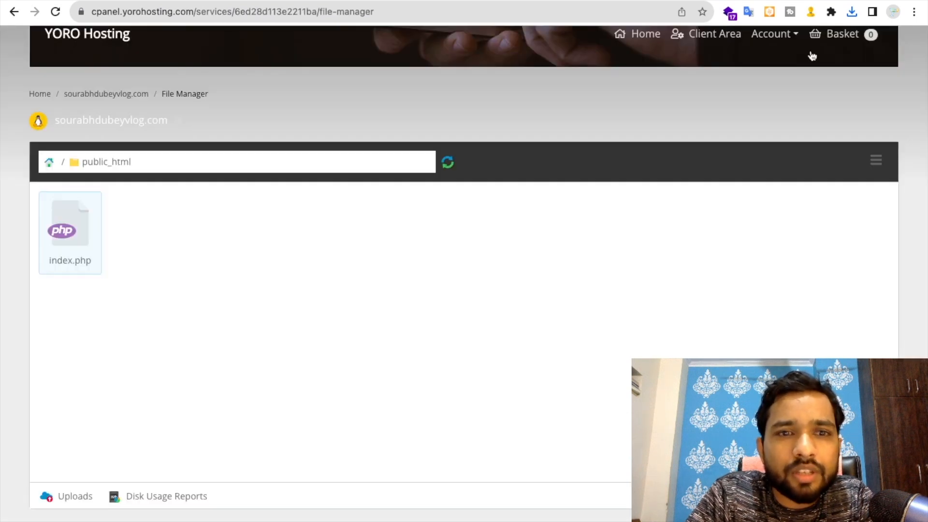
- Permanently delete index.php from the public_html folder
right_click(62, 236)
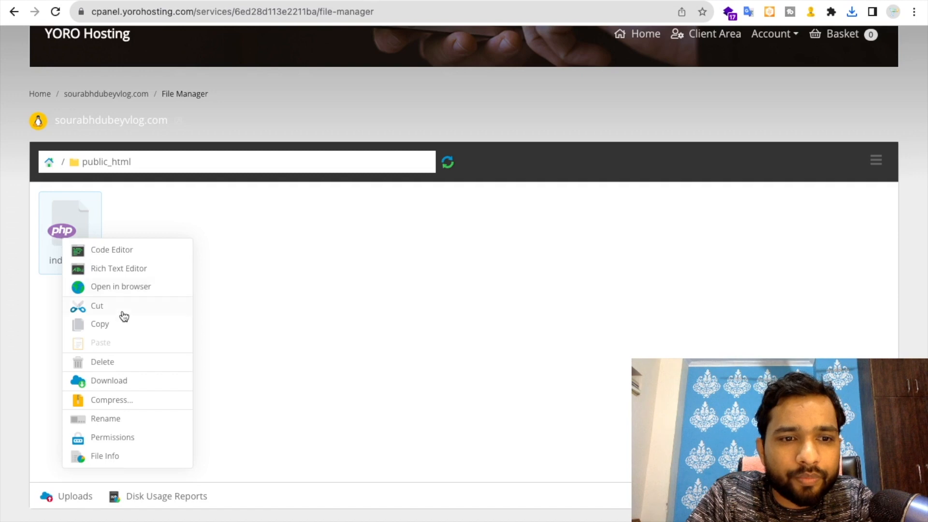
click(101, 365)
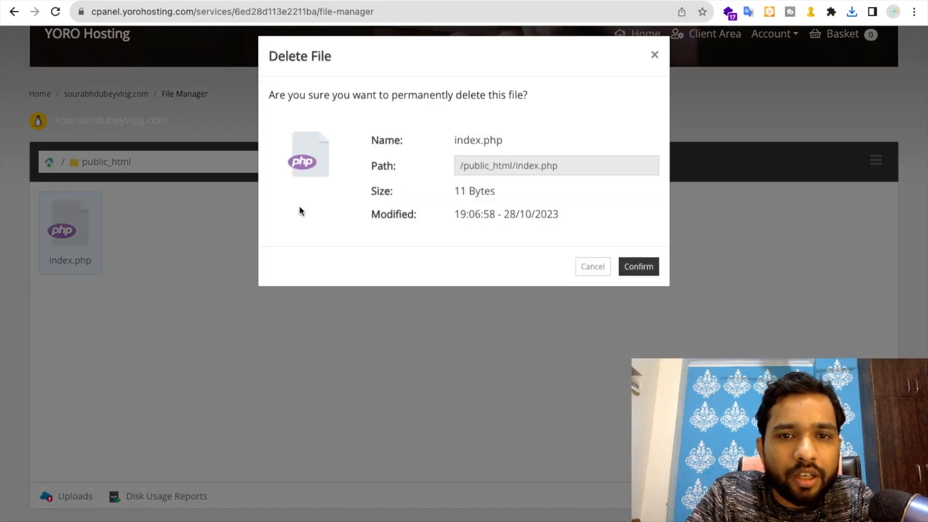
click(638, 270)
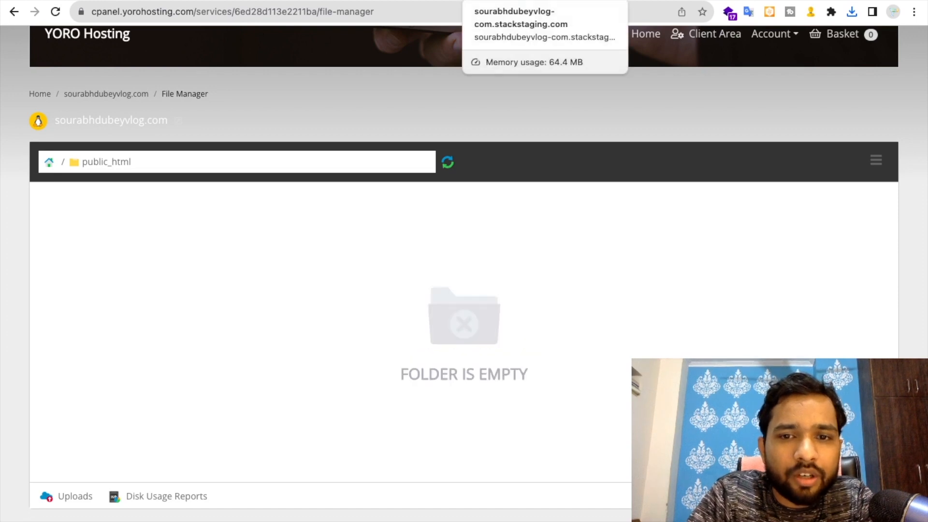
- Reload the destination domain's page to check how it responds without index.php
click(473, 1)
click(465, 14)
key(Return)
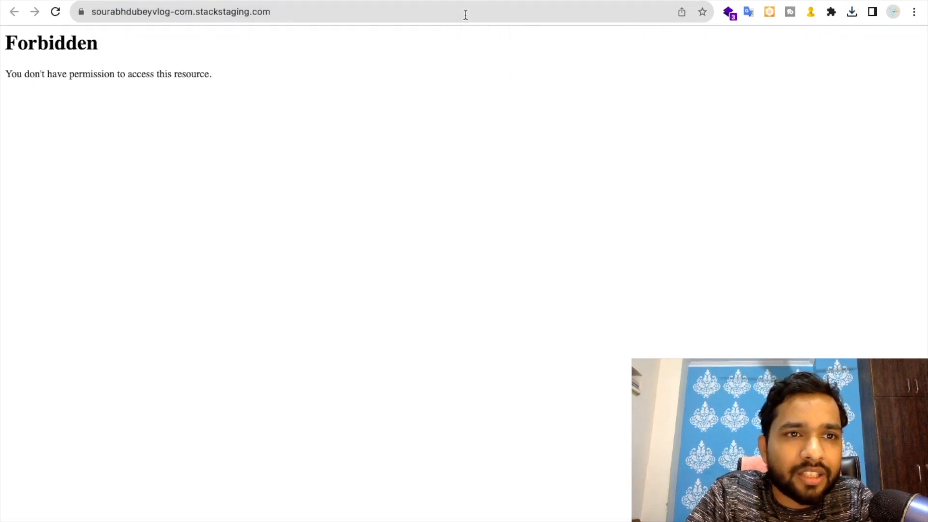
triple_click(29, 75)
click(431, 103)
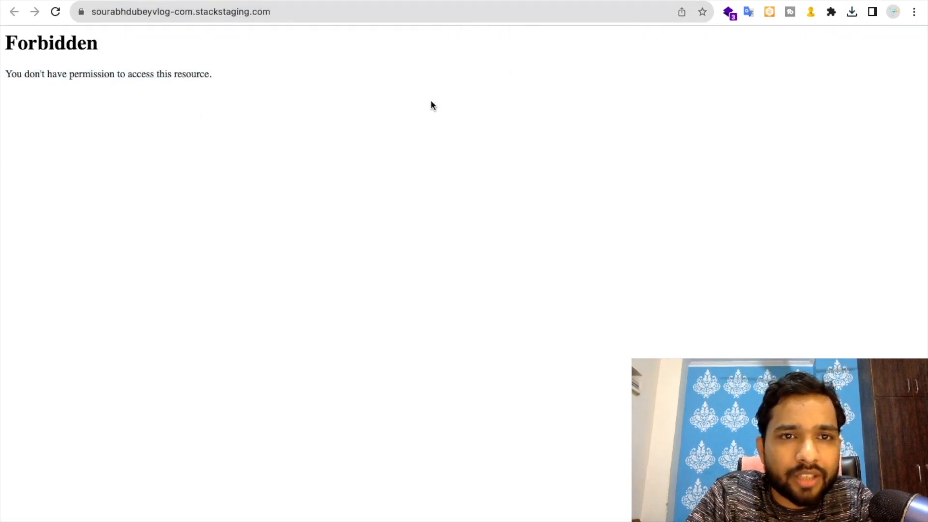
- Upload the Duplicator archive zip and installer.php from Downloads into the hosting's public_html folder
key(ctrl+Tab)
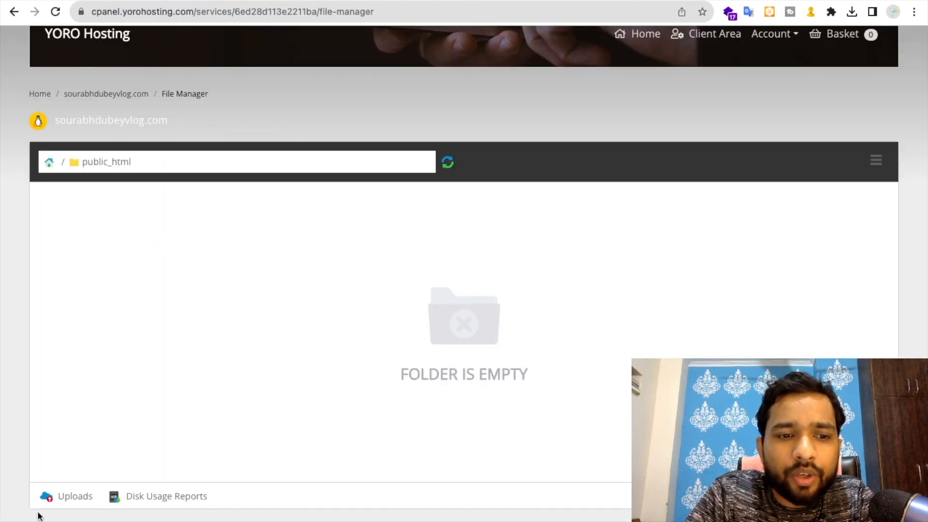
click(75, 497)
click(218, 430)
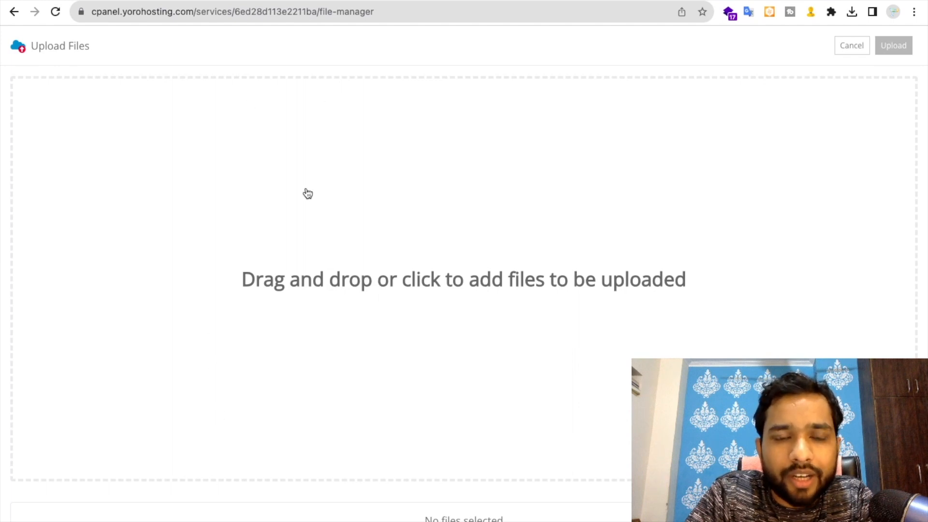
click(388, 287)
drag(323, 259, 256, 195)
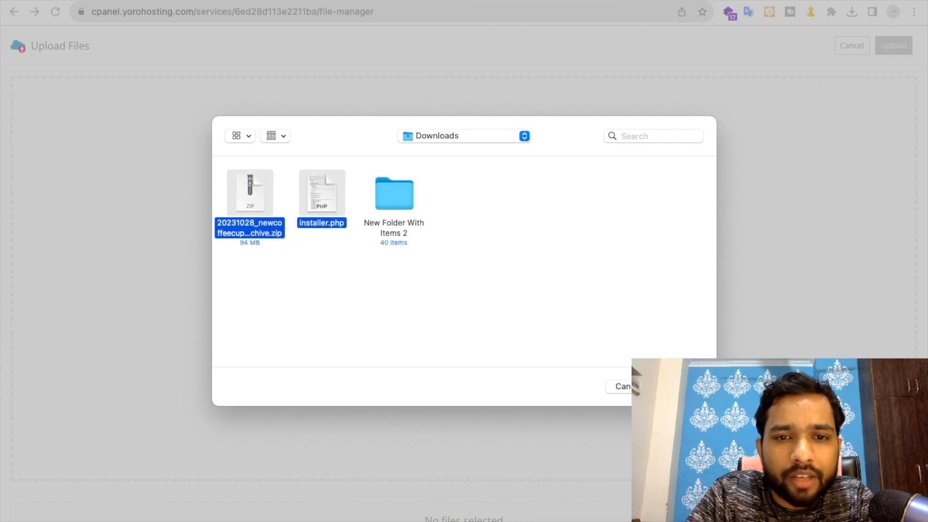
key(Return)
click(893, 44)
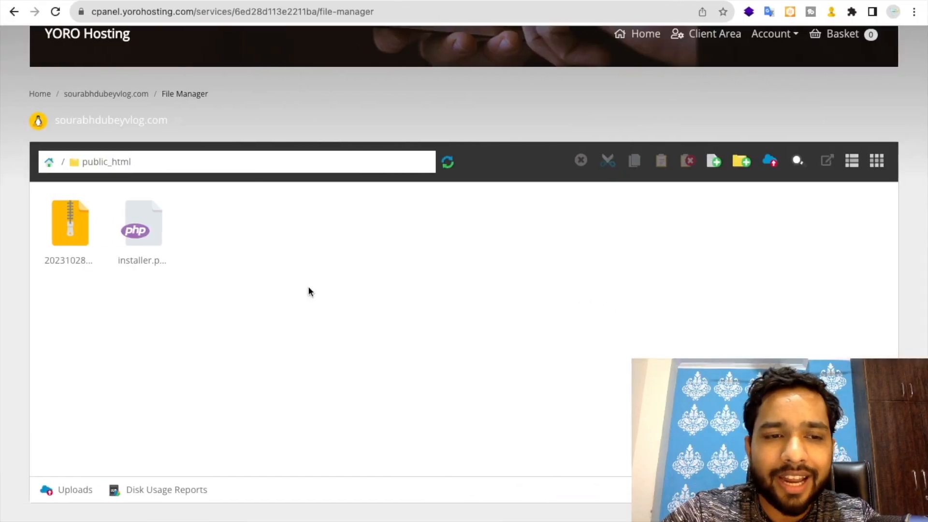
- Check the uploaded archive and installer.php in public_html, and return to the destination domain's page
click(70, 222)
click(139, 228)
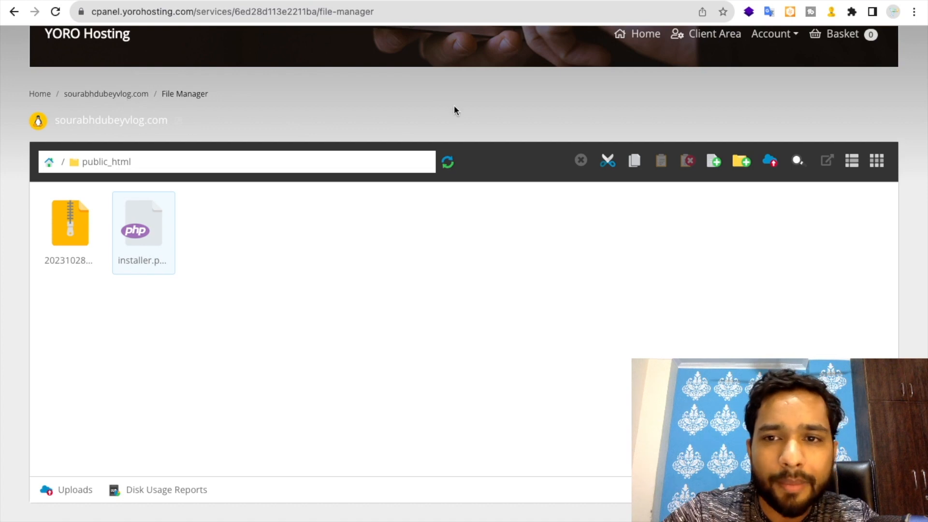
click(137, 95)
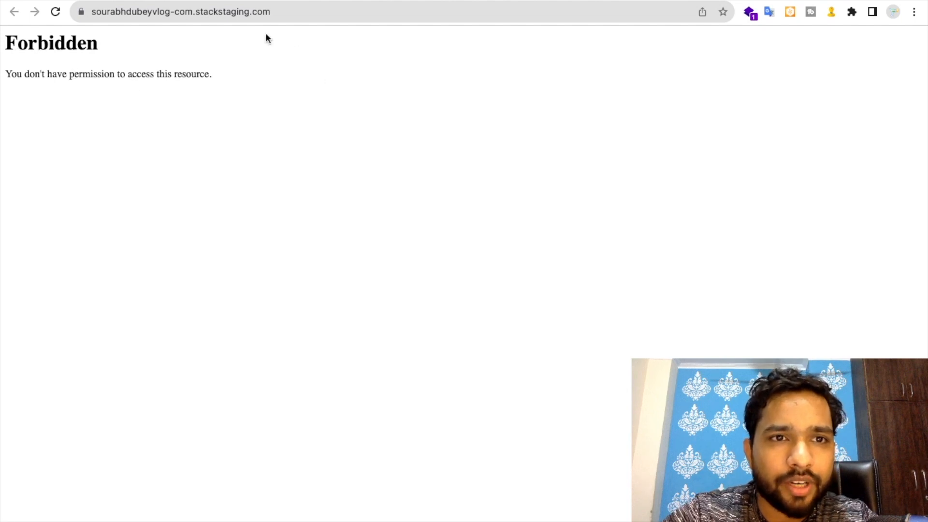
- Load /installer.php on the destination domain and look through Duplicator's Step 1 Deployment page down to its Setup section
click(196, 16)
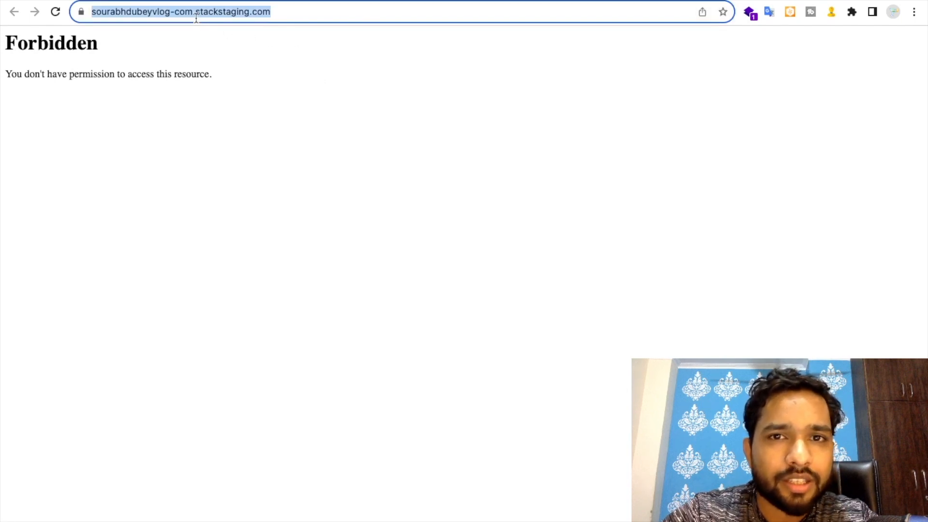
click(379, 11)
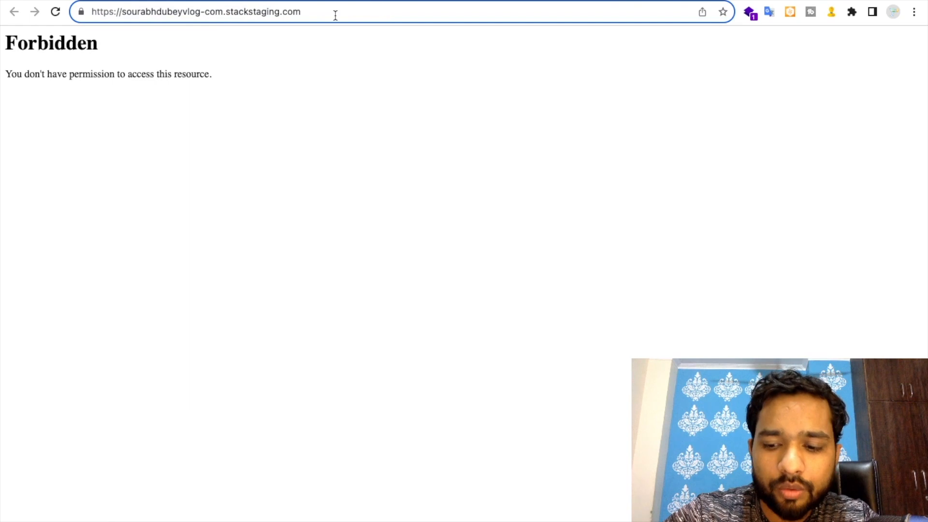
text(/)
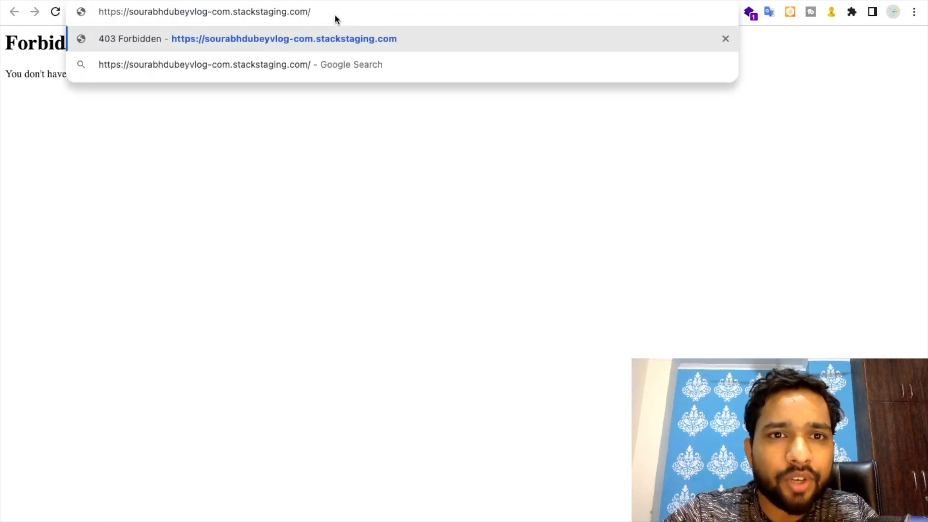
text(installer)
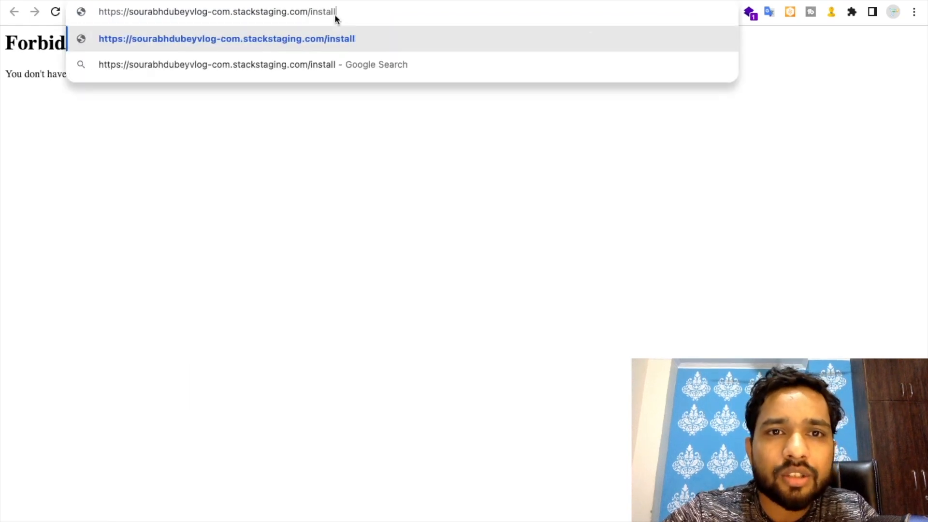
text(.php)
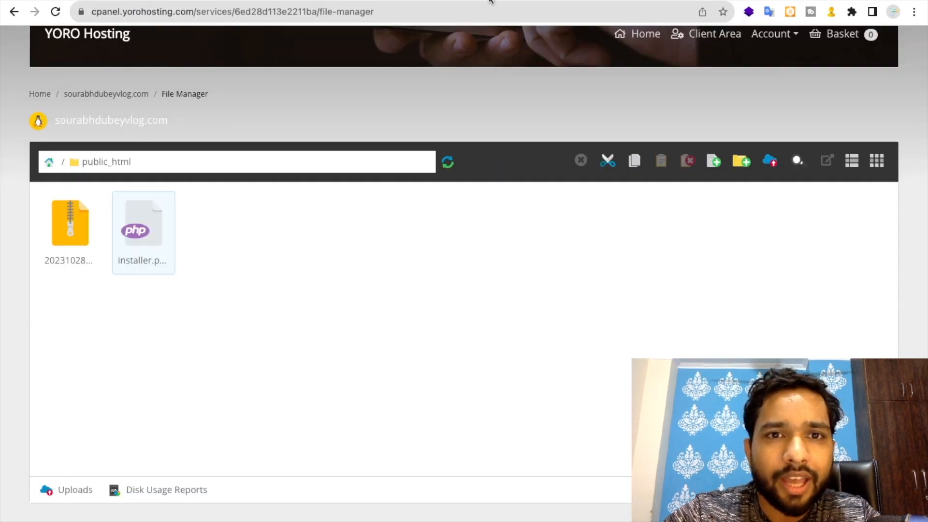
key(ctrl+Tab)
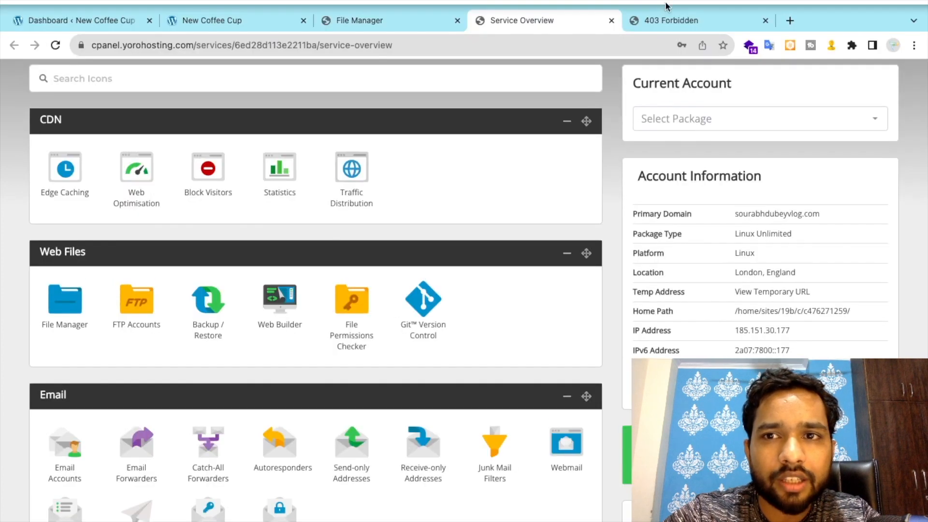
click(657, 17)
key(Return)
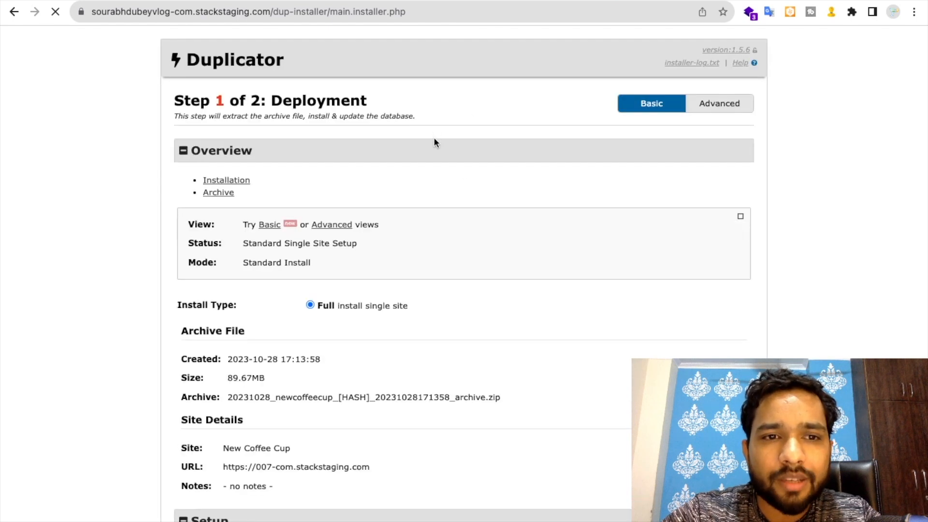
scroll(540, 132, down, 5)
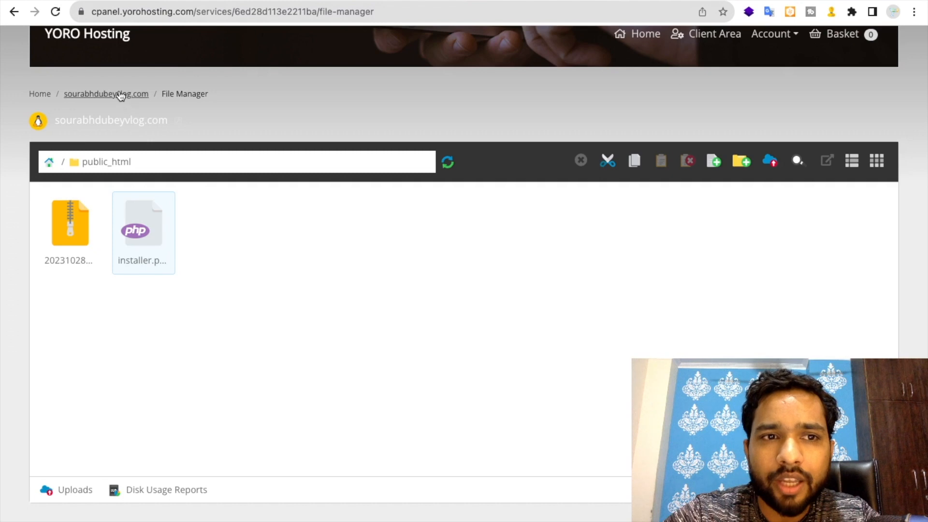
- Return to the destination hosting's service overview and open MySQL Databases at the form for adding a new database
click(15, 11)
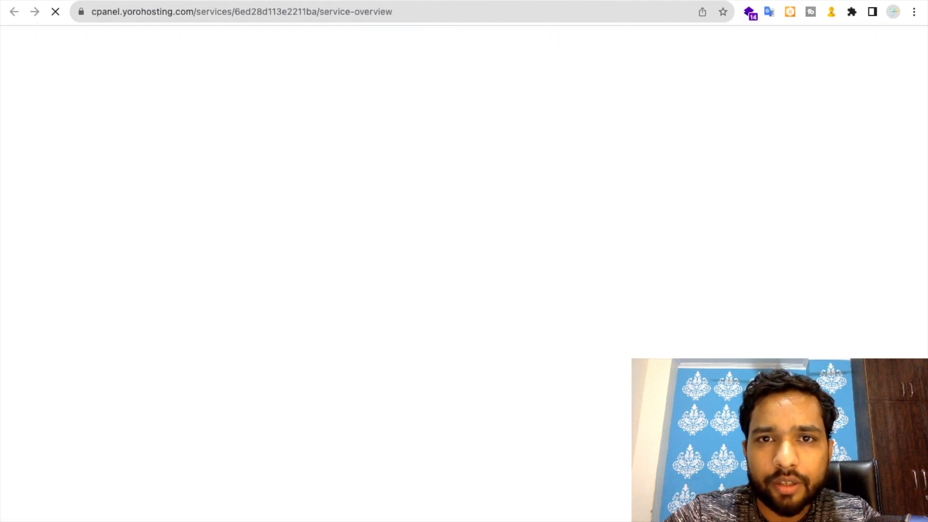
scroll(15, 240, down, 5)
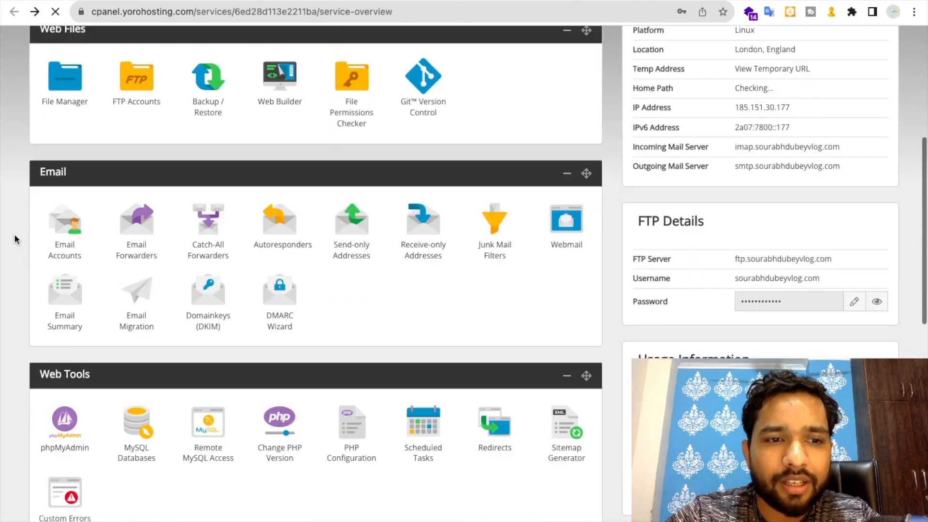
scroll(15, 239, down, 5)
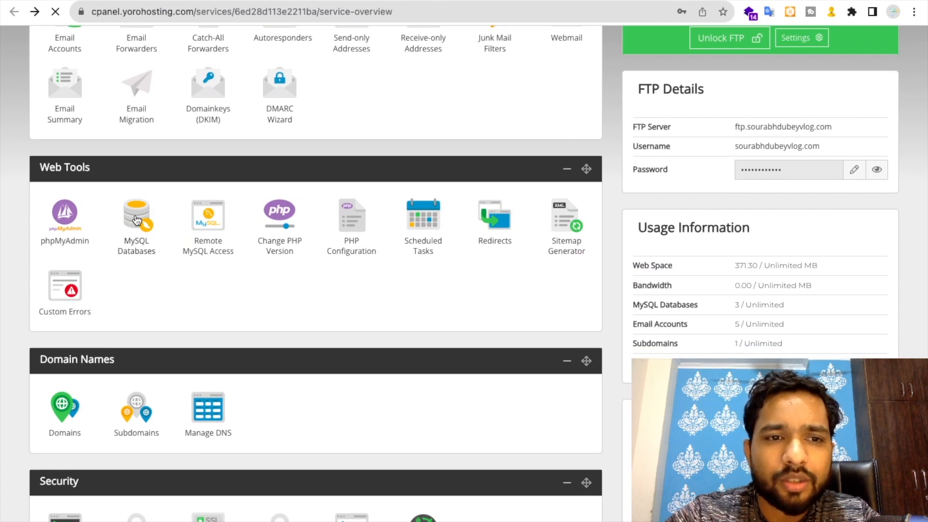
click(137, 220)
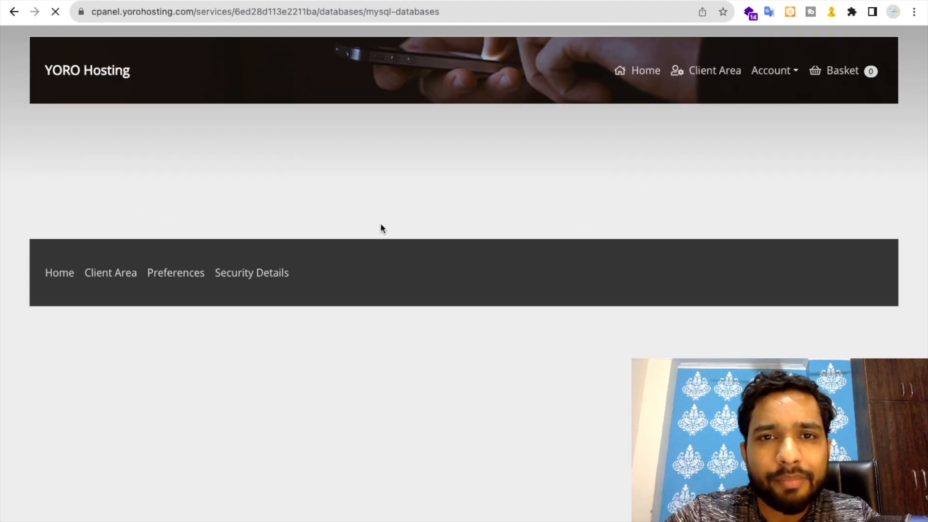
scroll(286, 284, down, 2)
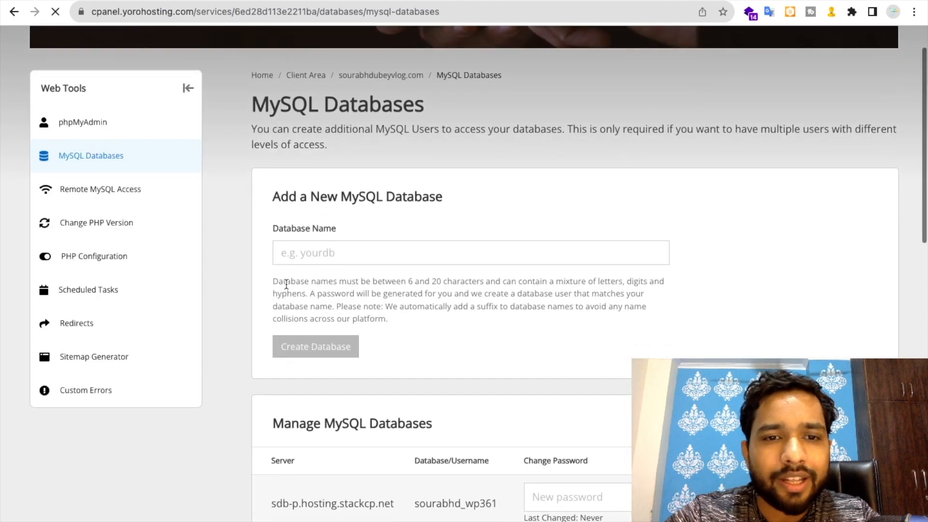
- Create a new MySQL database whose name is the site owner's first name followed by "dbvlog"
scroll(286, 284, down, 3)
click(334, 181)
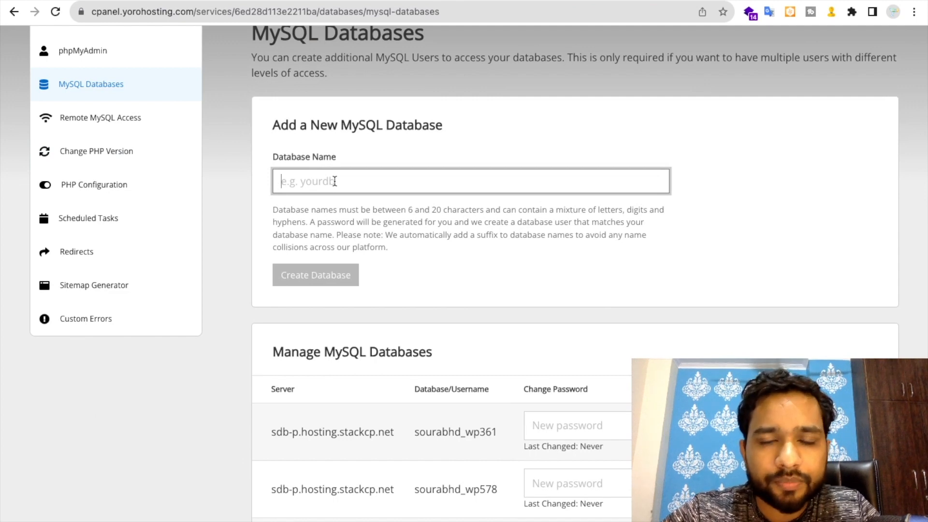
text(sourabh)
text(dj)
key(BackSpace)
key(BackSpace)
text(db)
key(BackSpace)
text(b)
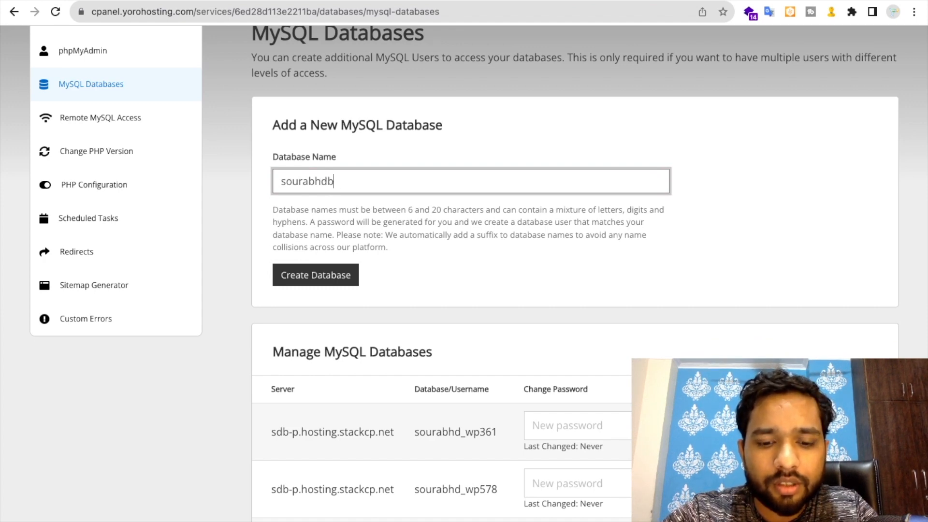
text(vlog)
key(ctrl+a)
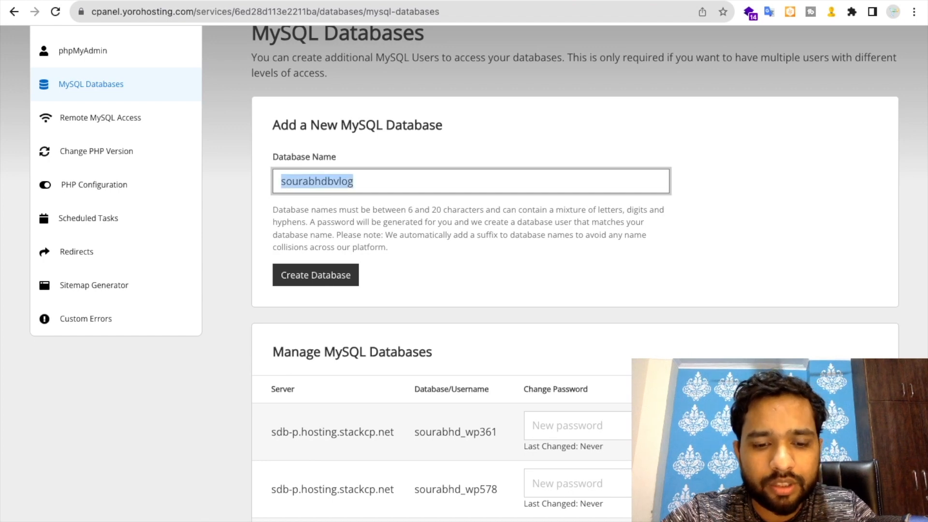
click(339, 276)
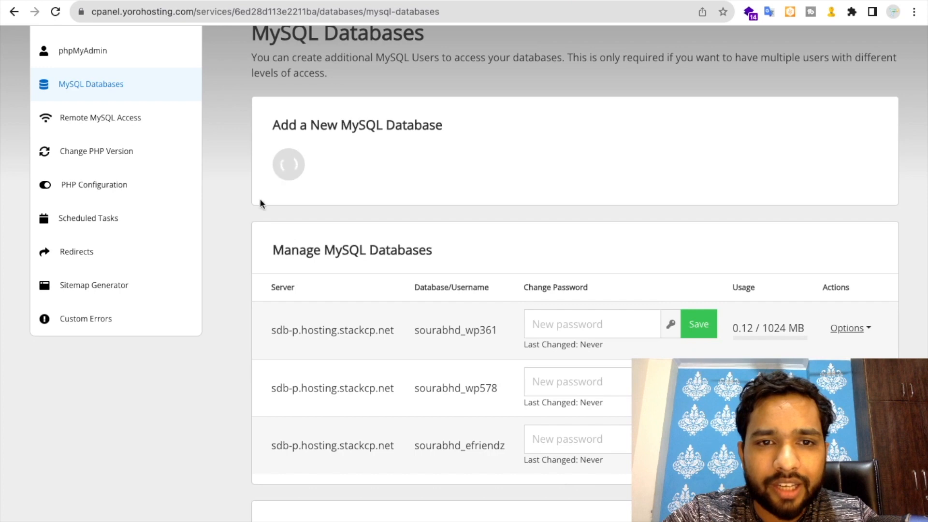
- Find the newly created database under Manage MySQL Databases and copy its generated password
scroll(255, 248, down, 4)
scroll(254, 248, down, 3)
scroll(254, 248, down, 1)
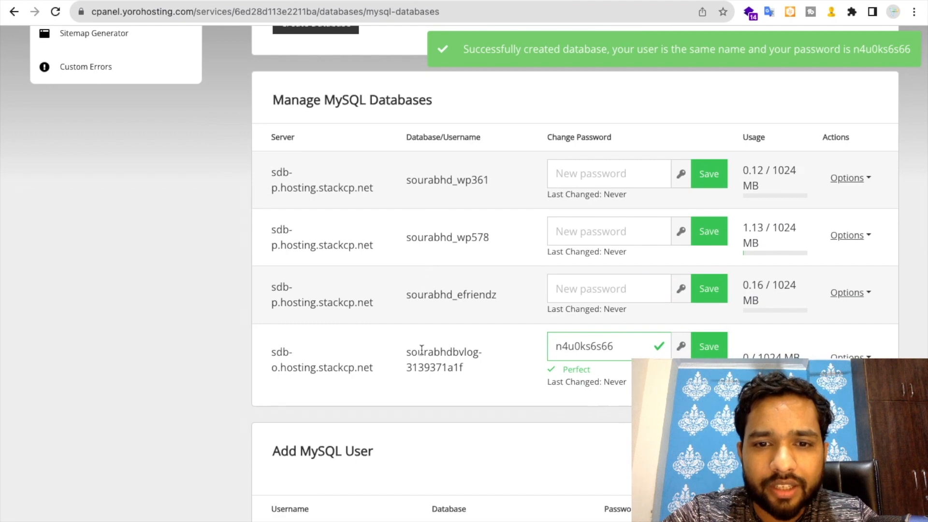
scroll(422, 350, down, 3)
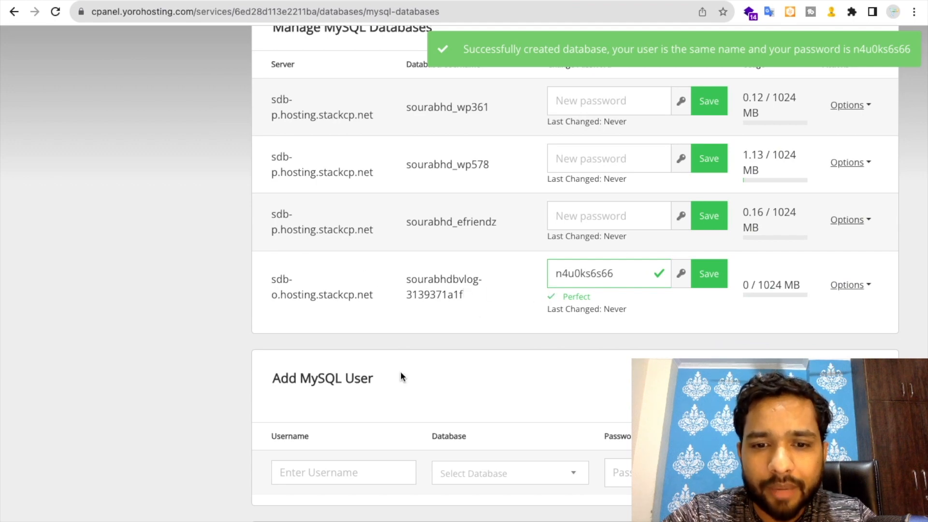
scroll(401, 373, down, 3)
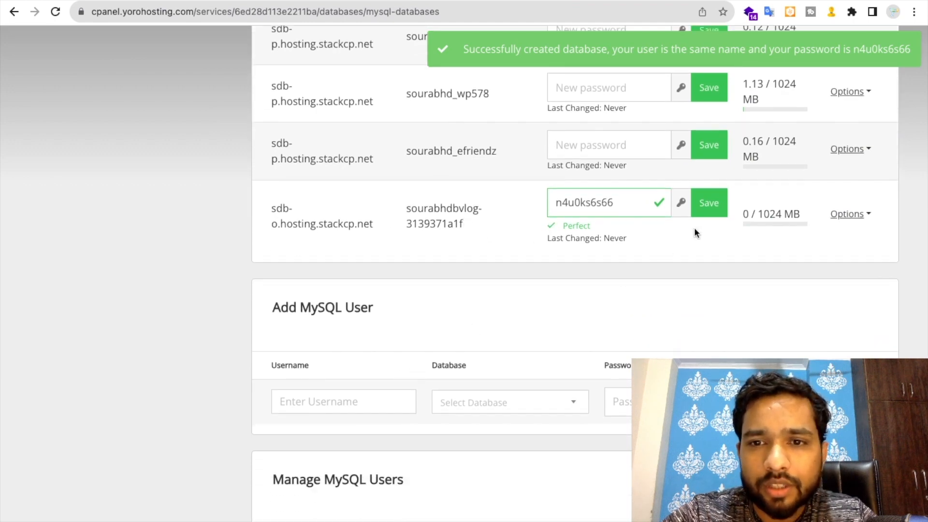
double_click(618, 202)
key(ctrl+c)
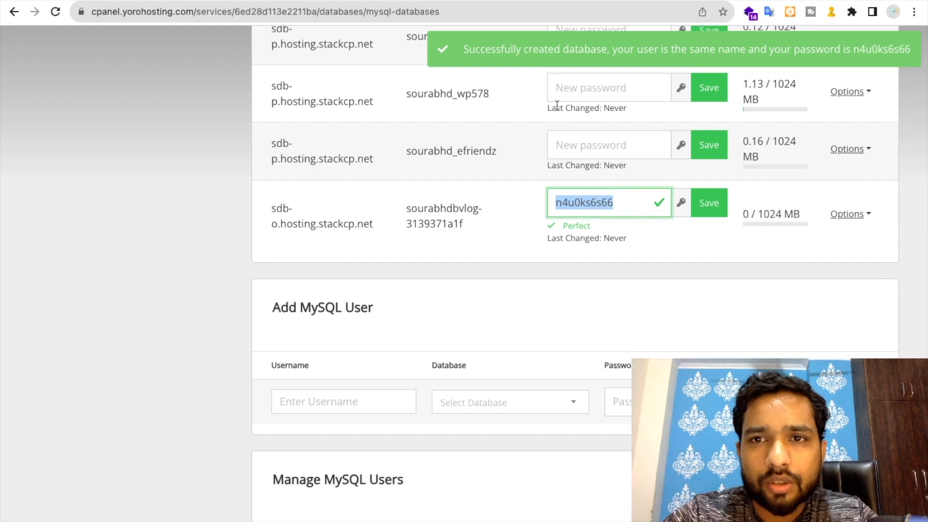
- Paste the database password into the address bars of the database and service overview pages for reference, and save it for the new database
click(646, 10)
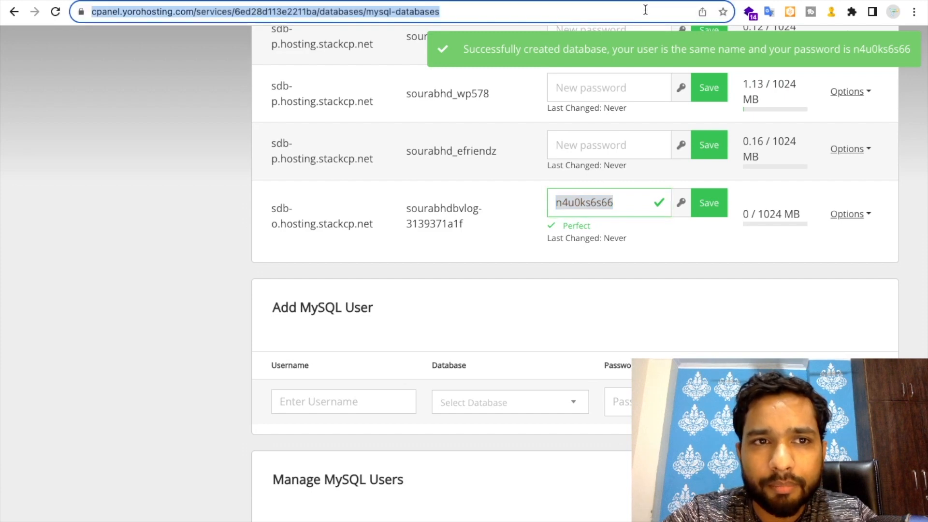
key(ctrl+v)
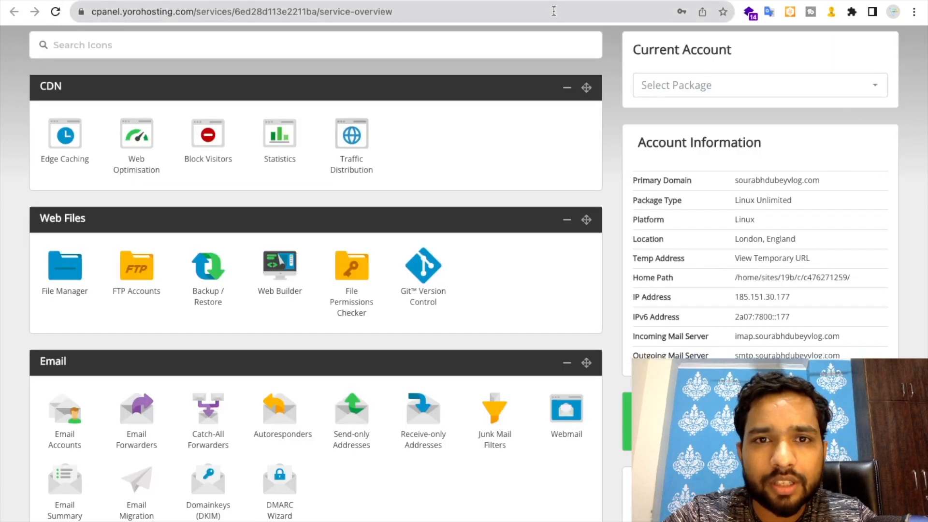
click(554, 11)
key(ctrl+v)
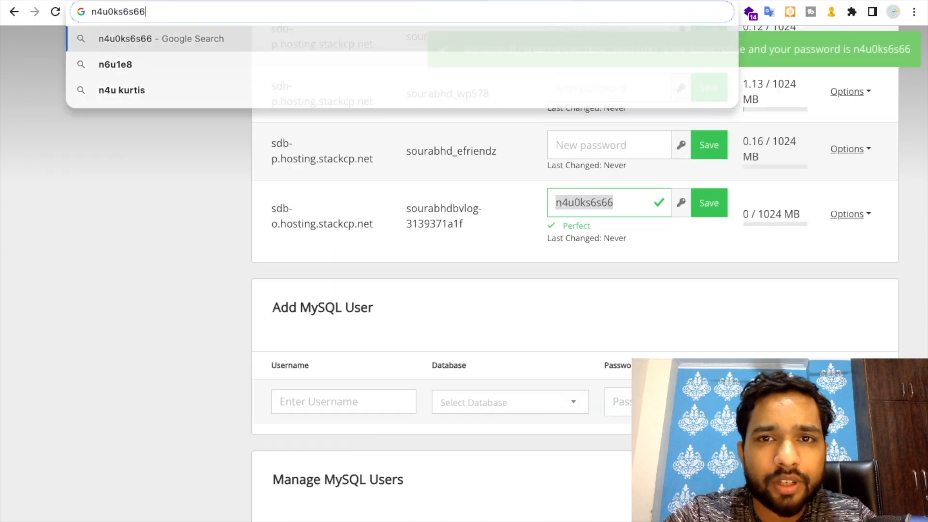
key(Escape)
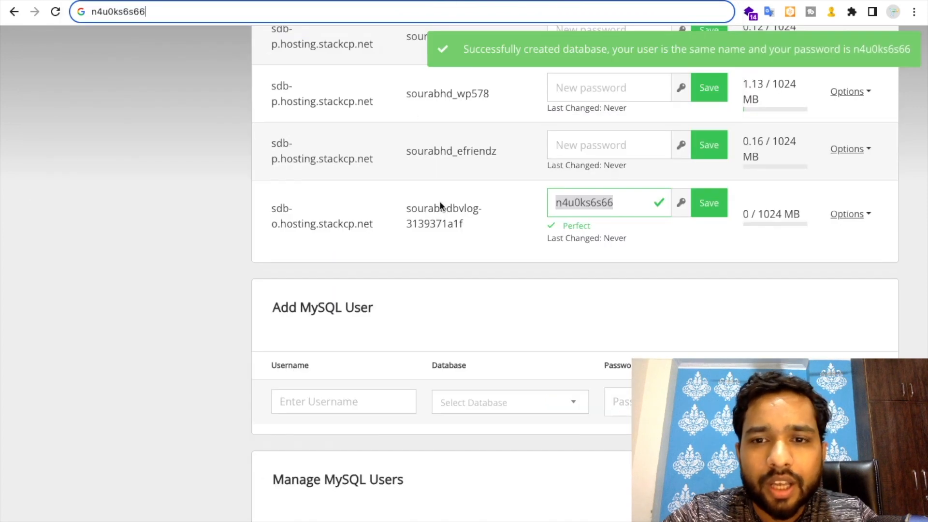
click(716, 203)
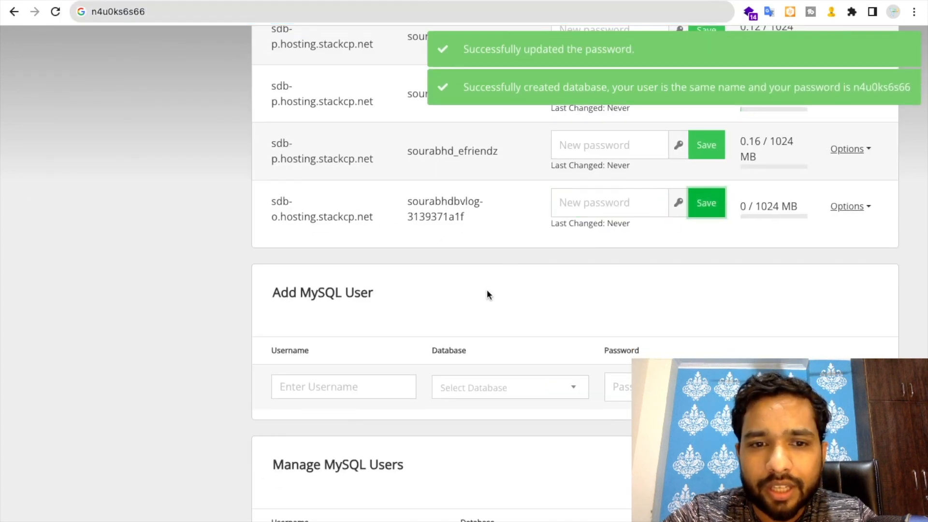
- Fill in a new MySQL user with the username usernamevlog and assign it to the newly created database
scroll(486, 293, down, 4)
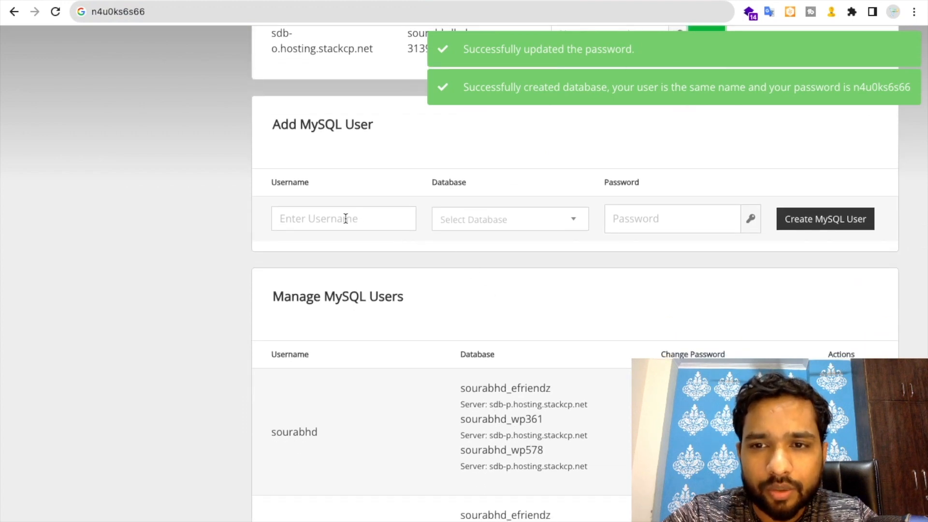
click(346, 219)
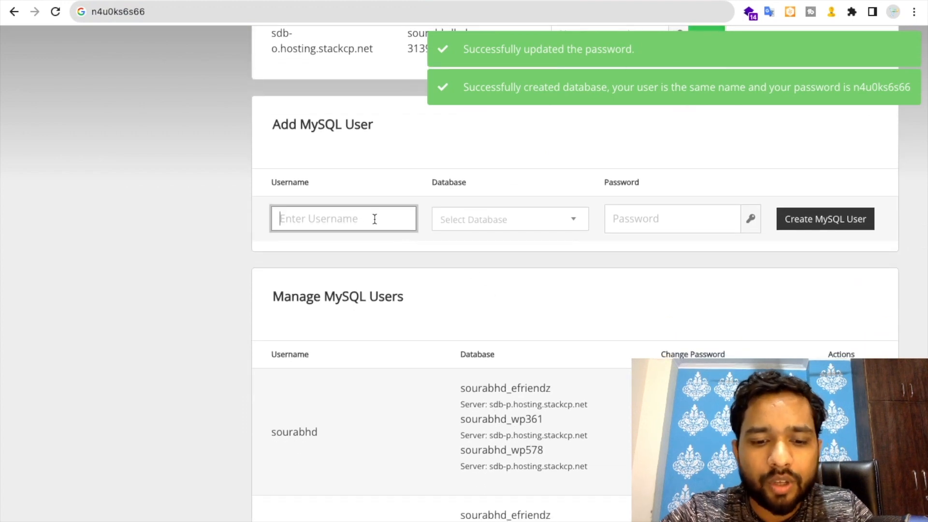
text(username)
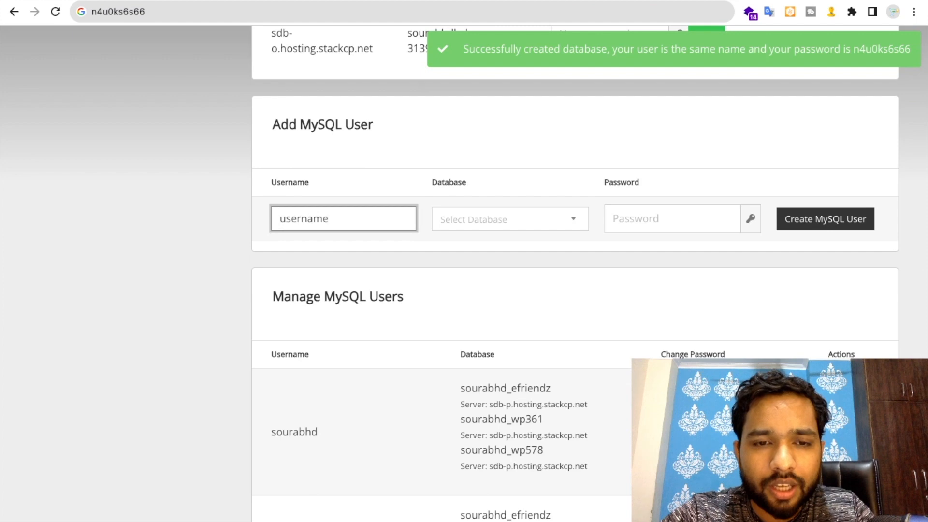
text(vlog)
key(Tab)
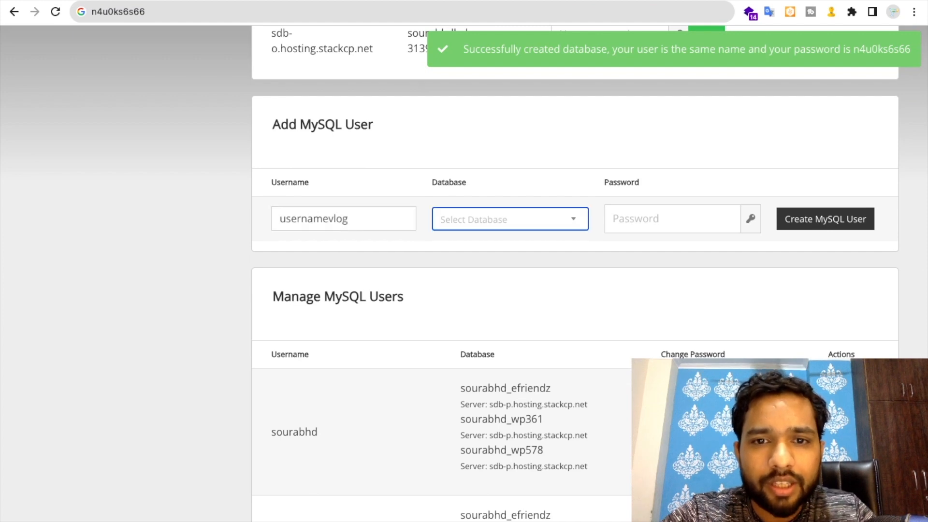
click(499, 219)
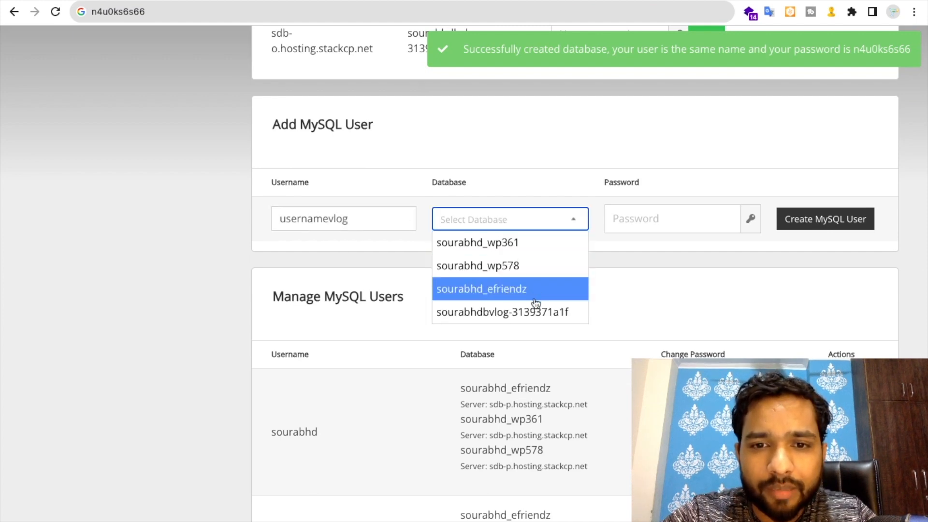
click(477, 313)
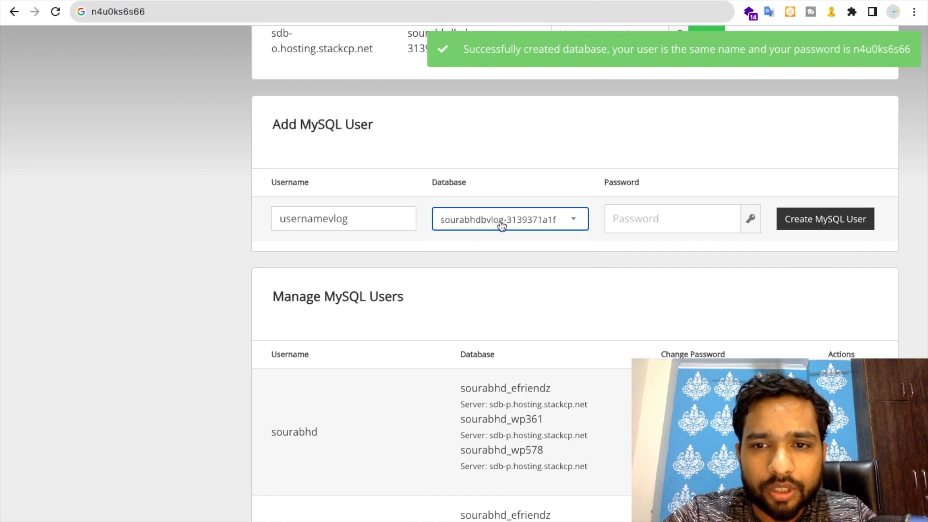
- Generate a password for the usernamevlog entry and create the MySQL user
click(708, 215)
click(757, 226)
double_click(691, 215)
triple_click(690, 215)
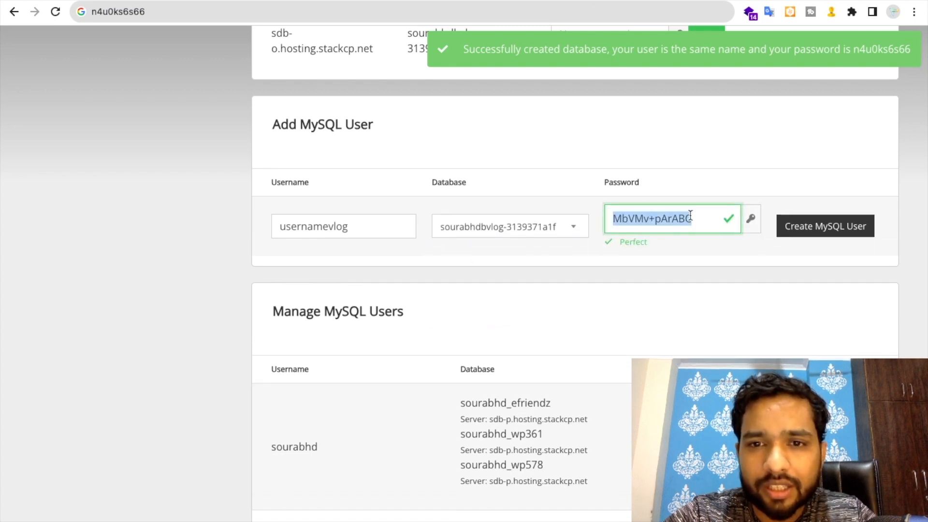
click(816, 228)
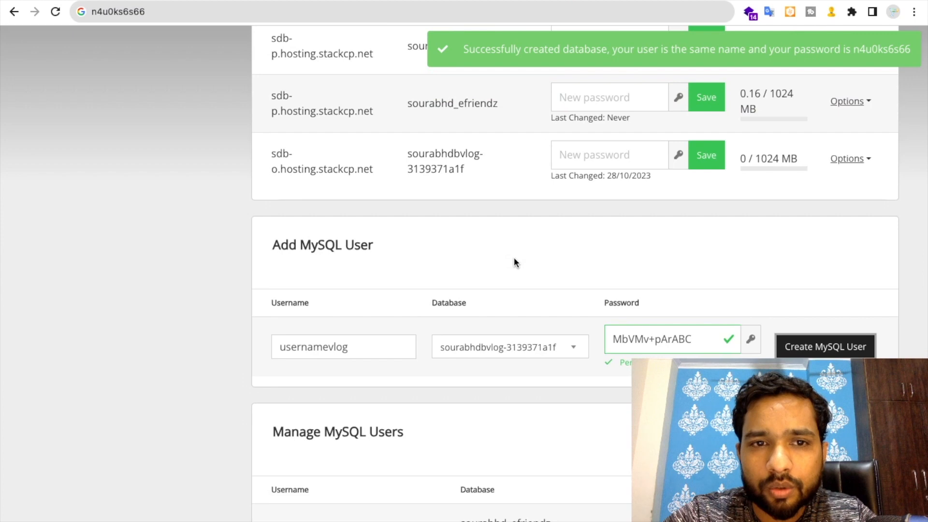
- Copy the new database's full name from Manage MySQL Databases into the Database field of Duplicator's database connection setup
scroll(514, 258, up, 3)
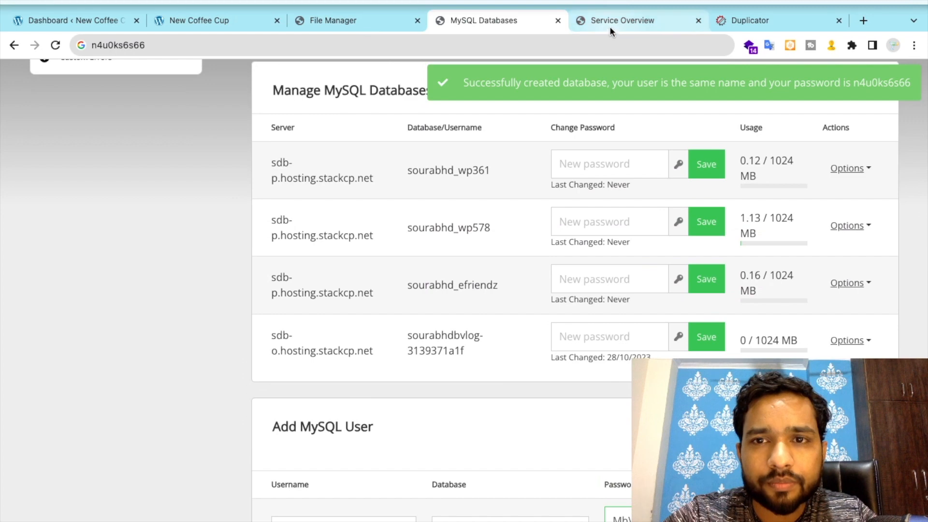
click(610, 26)
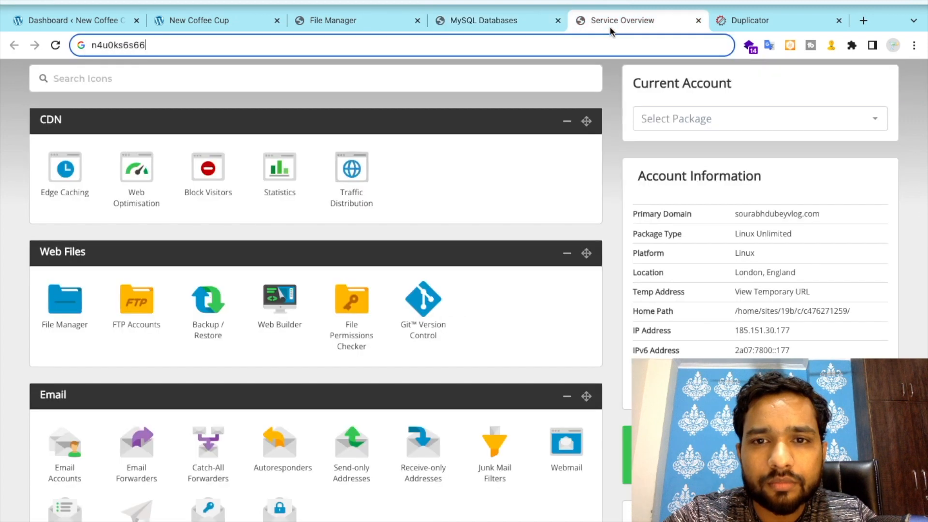
click(719, 24)
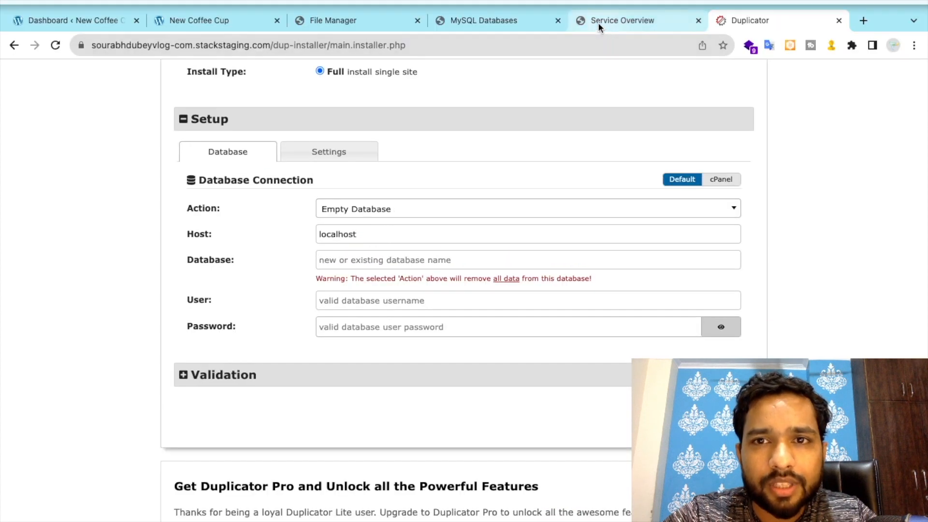
click(599, 24)
click(480, 24)
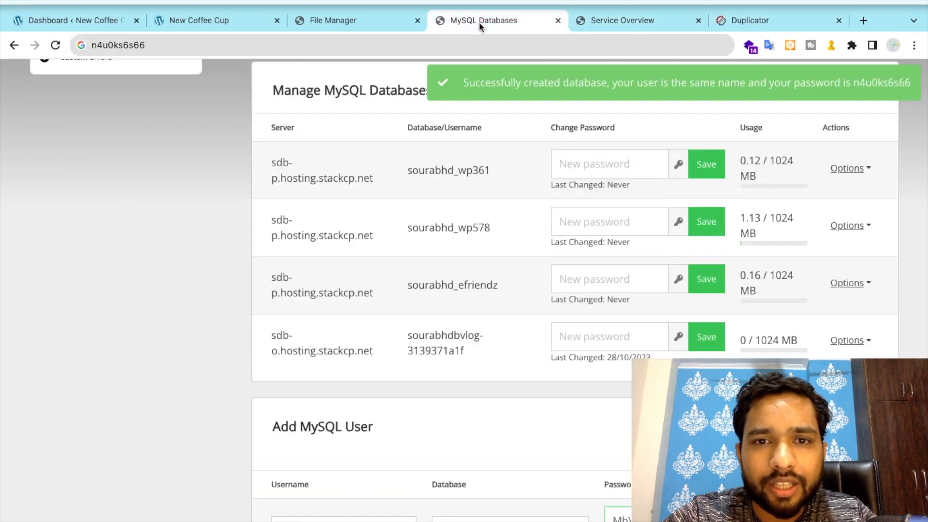
scroll(446, 258, up, 1)
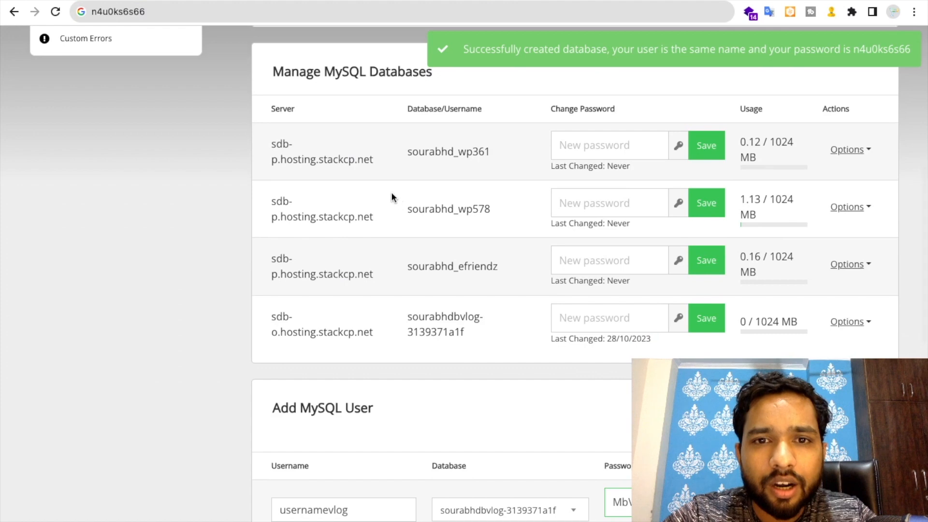
triple_click(437, 322)
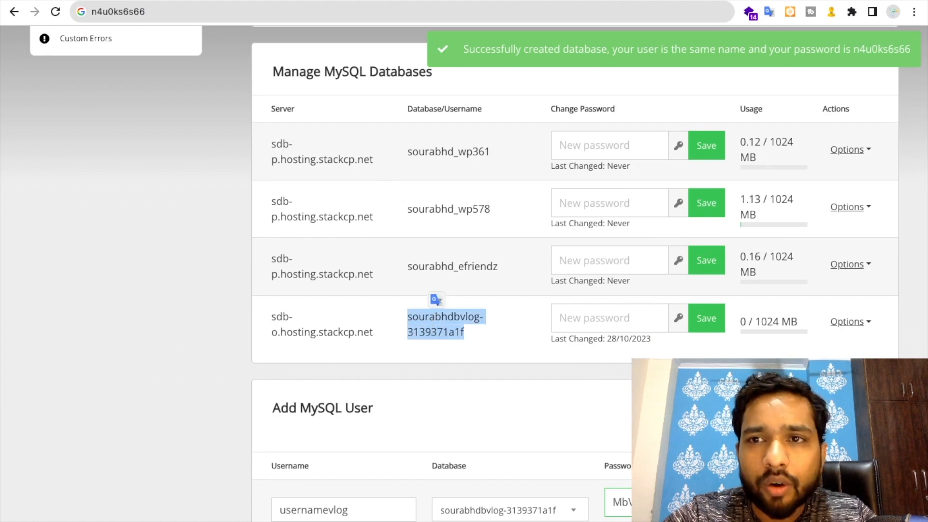
key(ctrl+c)
key(ctrl+Tab)
click(324, 220)
key(ctrl+v)
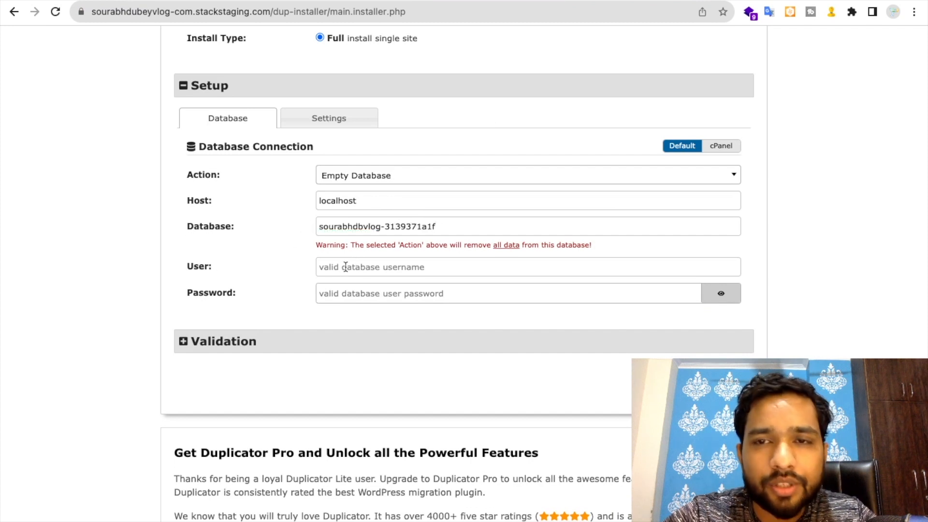
- Copy the username usernamevlog from Manage MySQL Users into the User field of Duplicator's database connection setup
key(ctrl+shift+Tab)
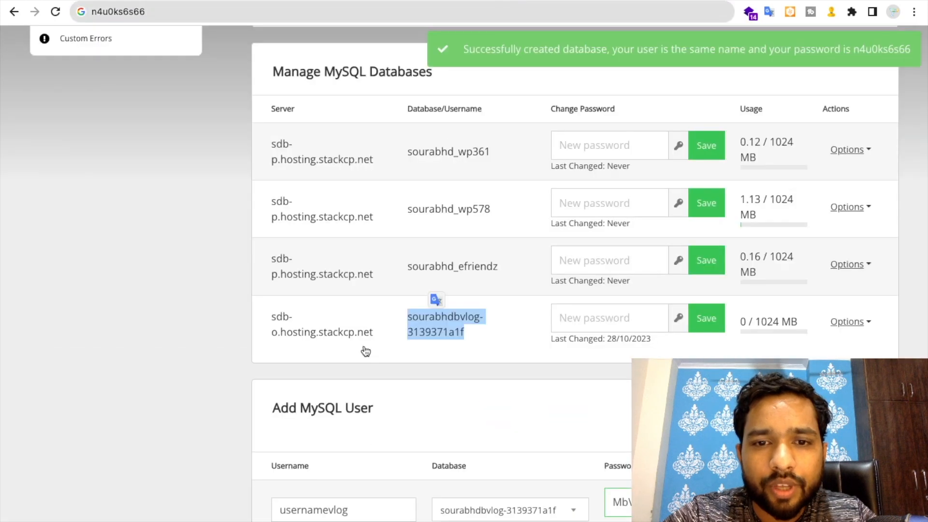
scroll(382, 300, down, 4)
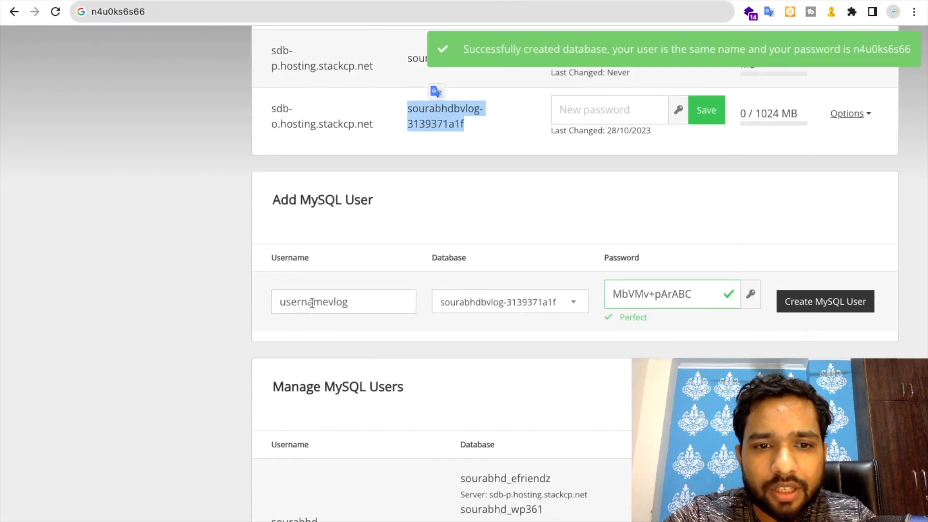
scroll(319, 305, down, 6)
scroll(321, 303, down, 1)
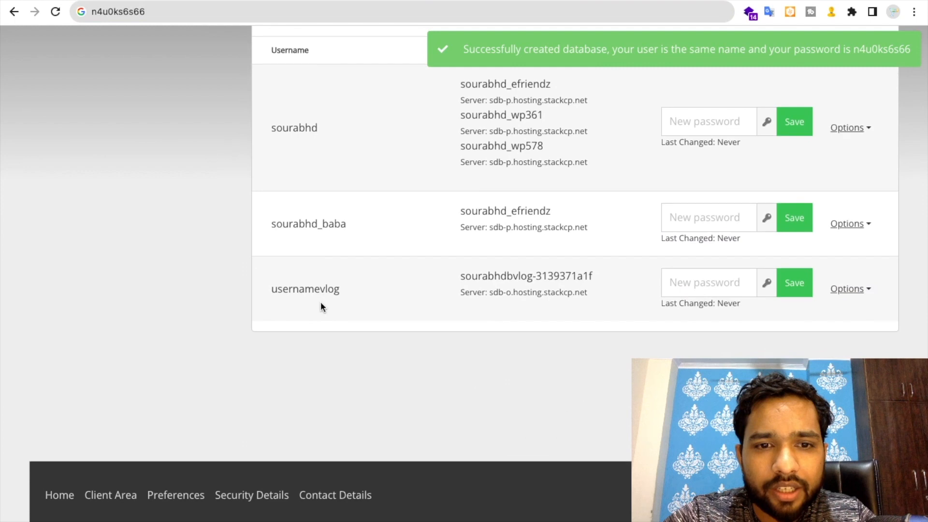
double_click(303, 289)
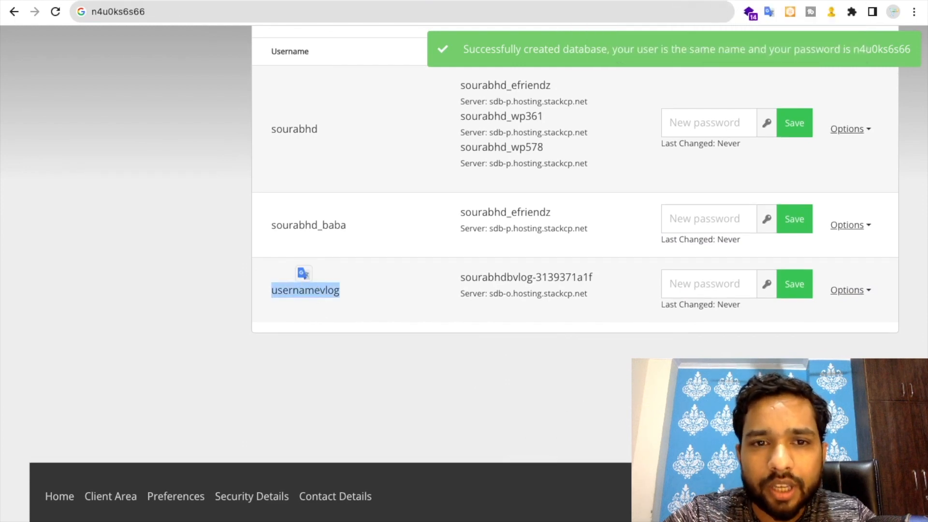
key(ctrl+Tab)
click(358, 267)
key(ctrl+v)
- Generate and save a new password for the MySQL user usernamevlog, and copy it into the Password field of Duplicator's database connection setup
click(372, 296)
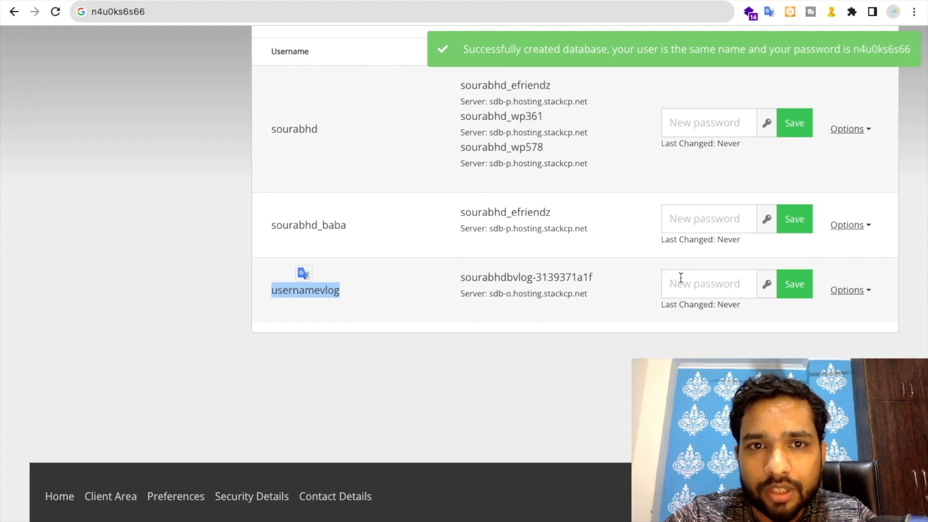
scroll(566, 181, up, 5)
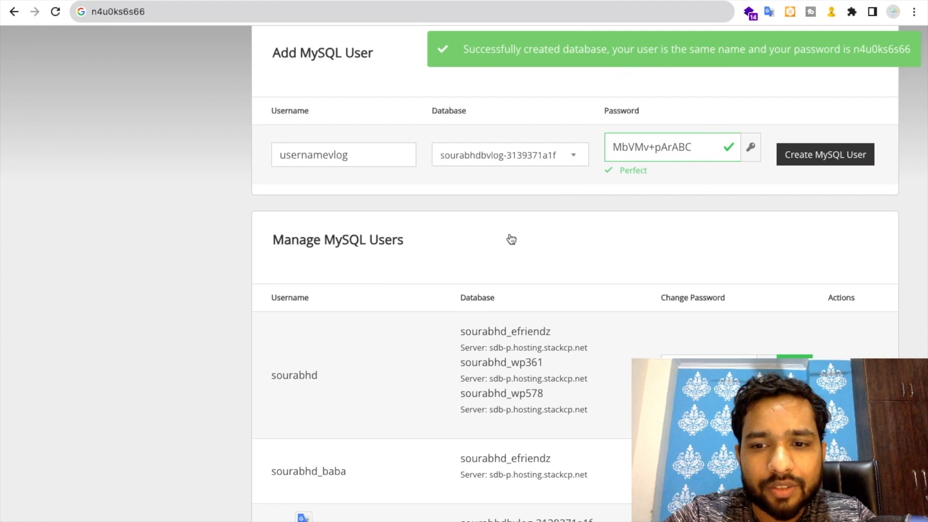
scroll(472, 144, down, 4)
click(767, 329)
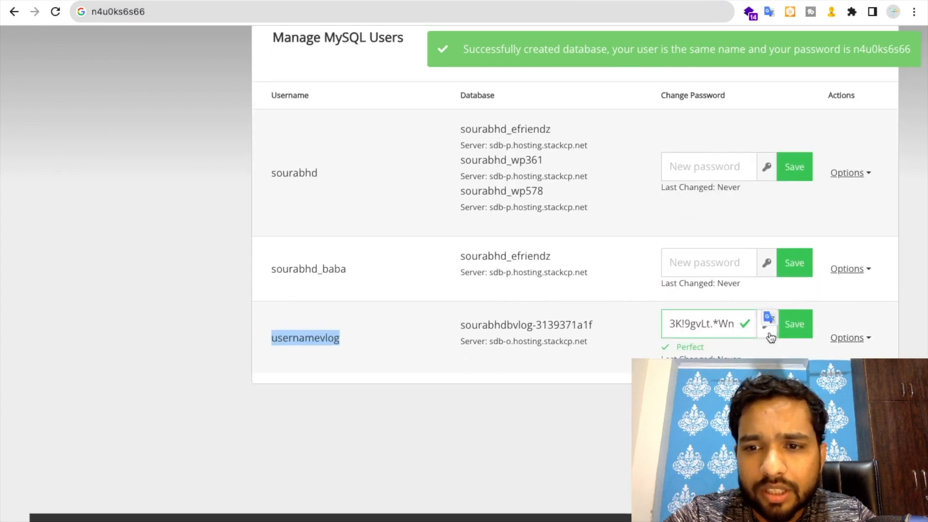
triple_click(698, 325)
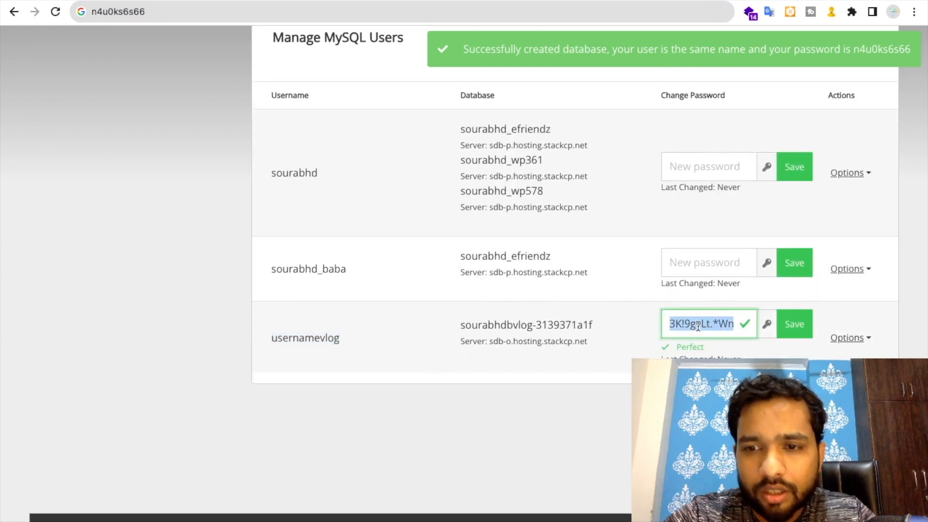
click(793, 329)
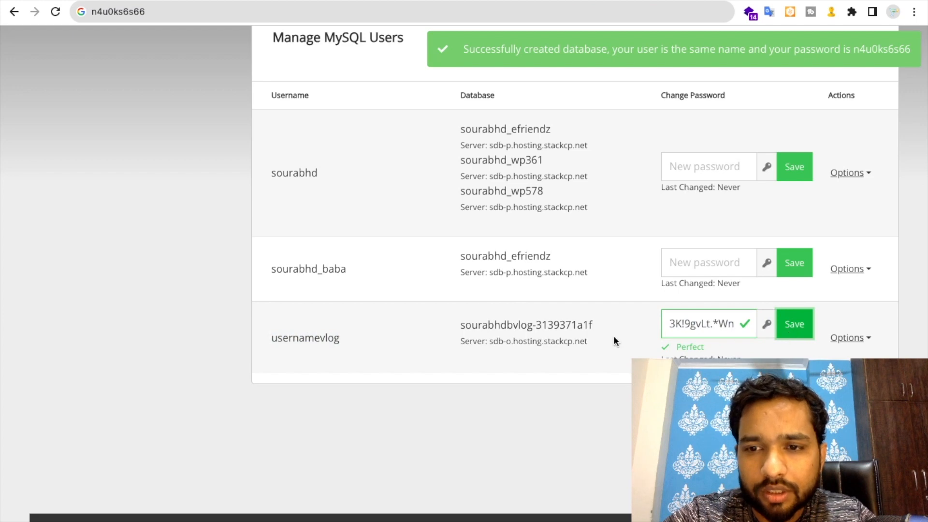
click(644, 1)
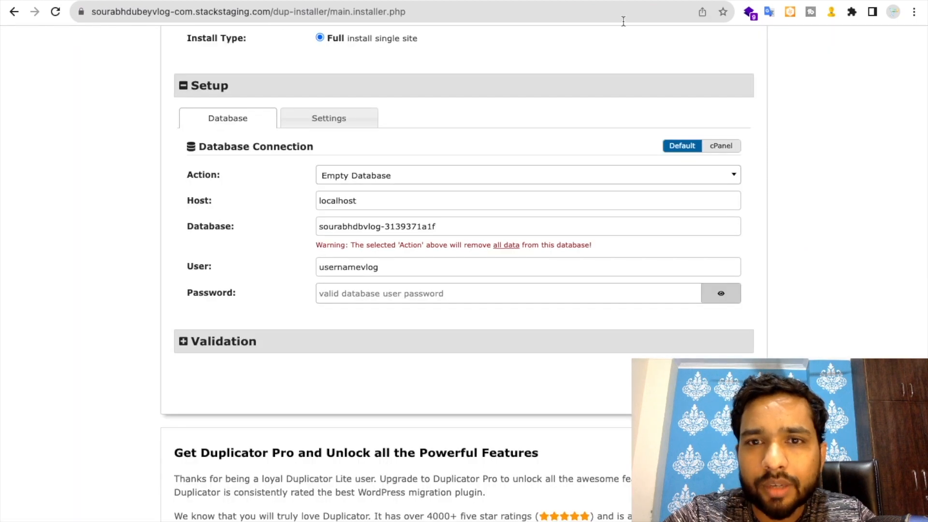
key(super+v)
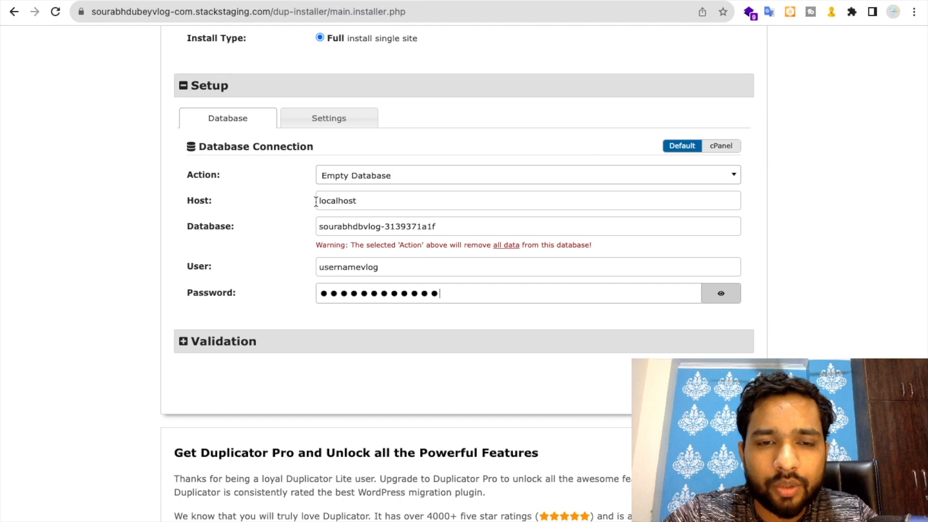
- Copy the new database's server name sdb-o.hosting.stackcp.net from Manage MySQL Databases into the Host field of Duplicator's database connection setup
click(455, 1)
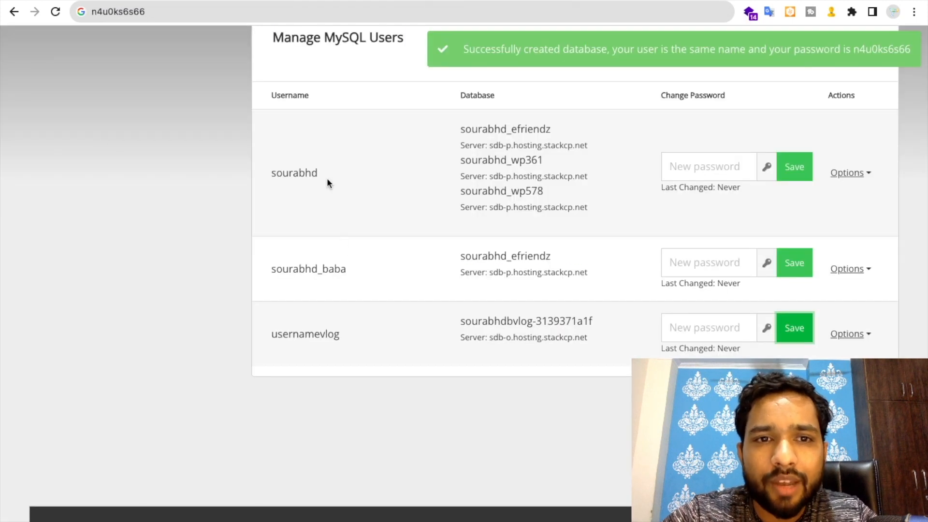
scroll(340, 241, up, 10)
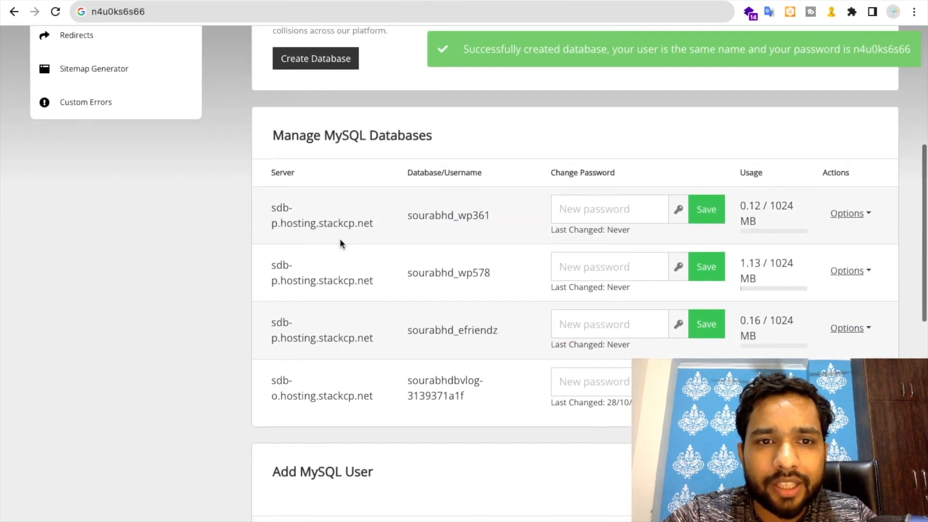
triple_click(314, 389)
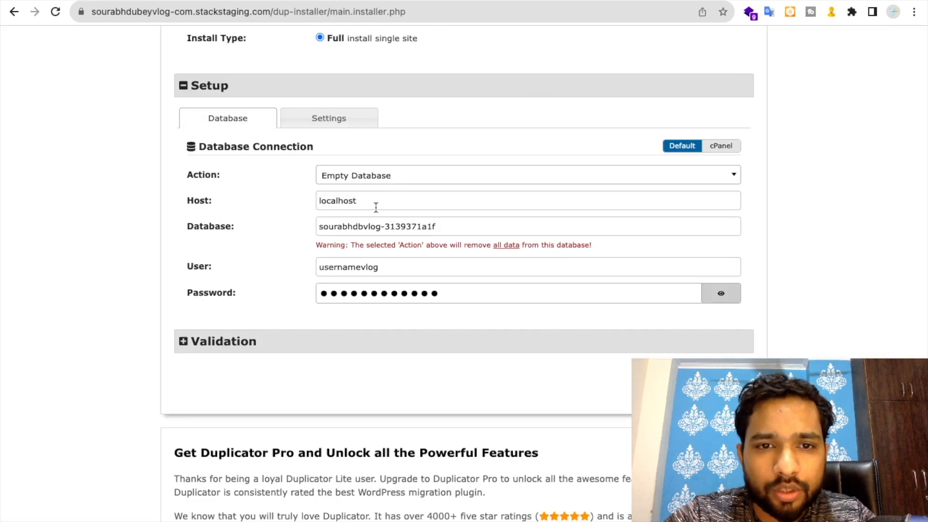
double_click(376, 207)
key(ctrl+v)
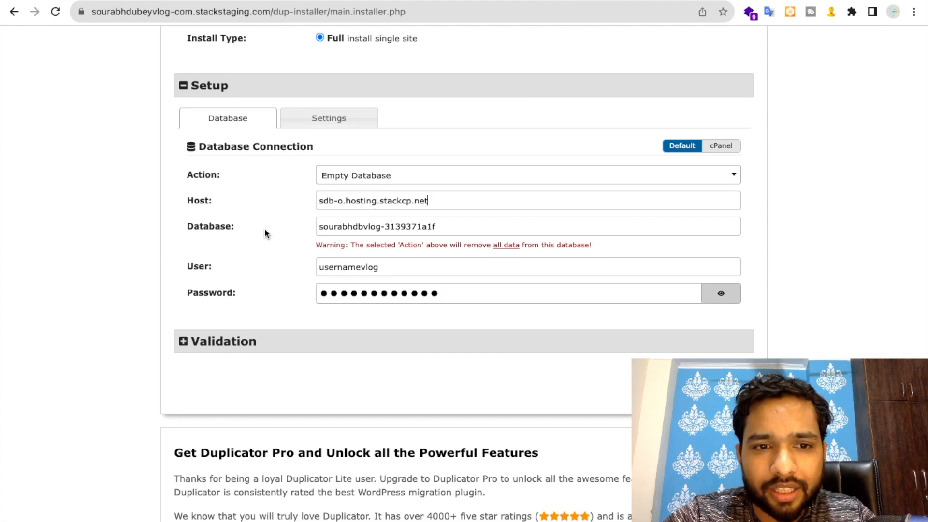
- Validate the Duplicator deployment settings and review the General, File System, PHP config and Database checks
scroll(587, 344, down, 1)
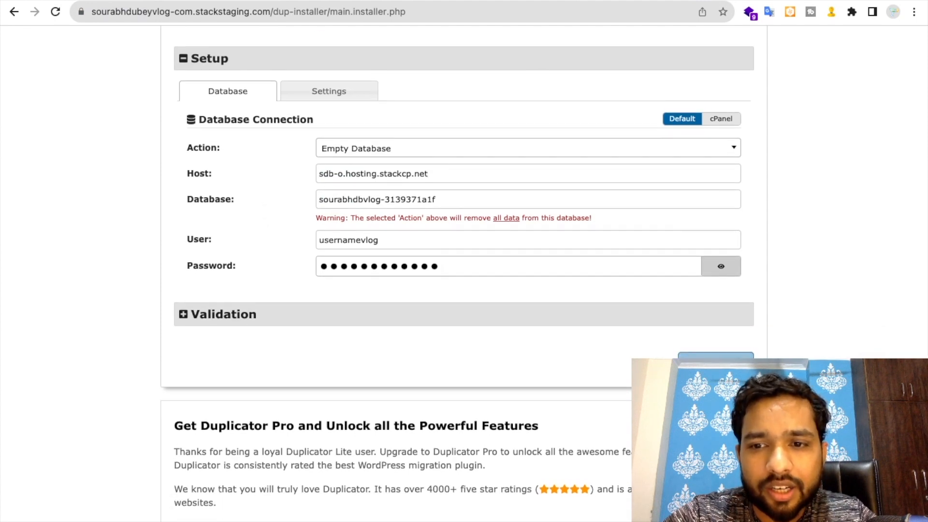
click(715, 360)
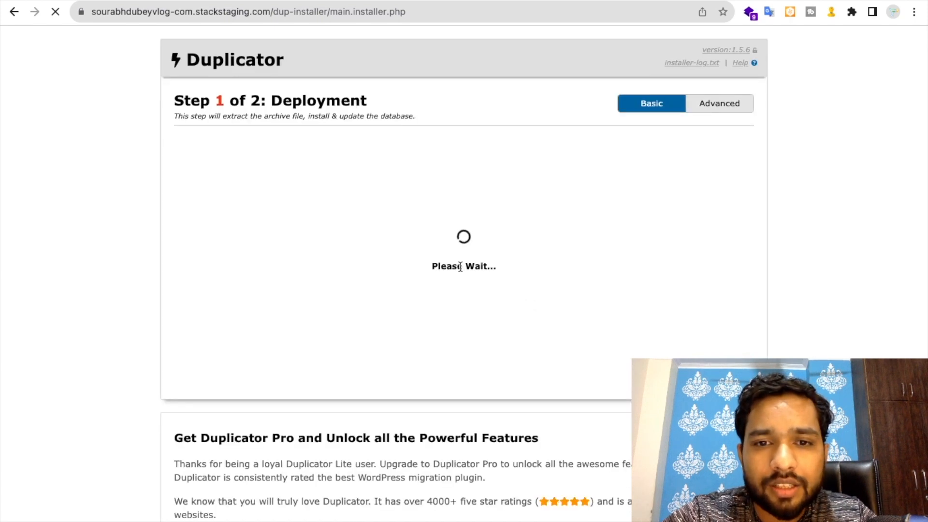
scroll(457, 308, down, 1)
scroll(456, 310, down, 5)
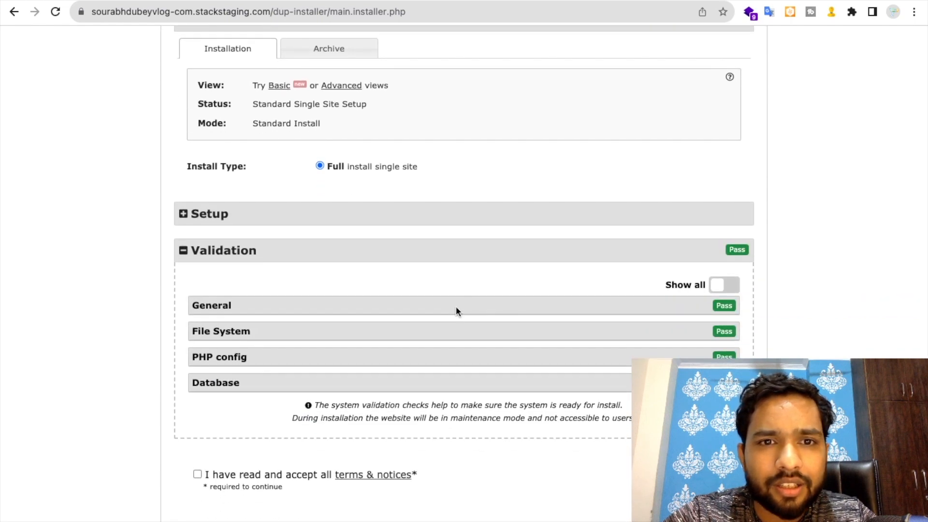
scroll(457, 310, down, 2)
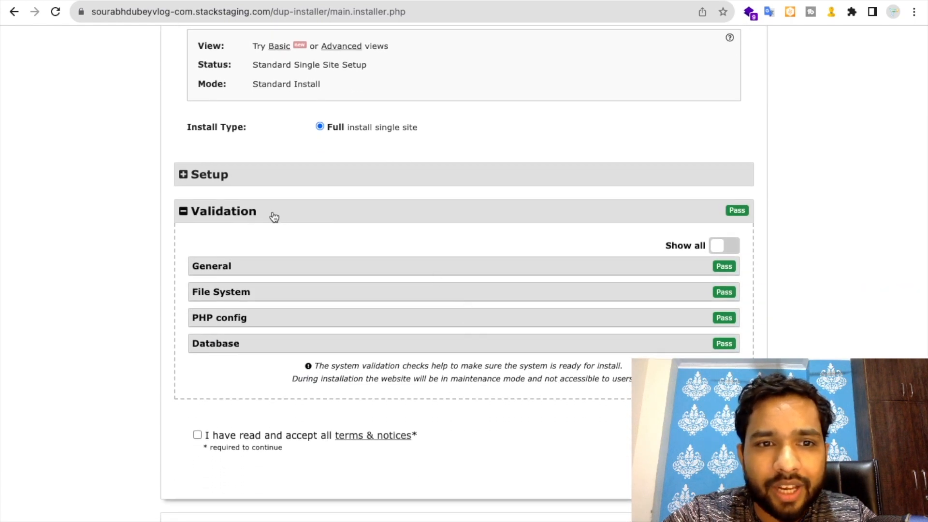
scroll(439, 289, down, 2)
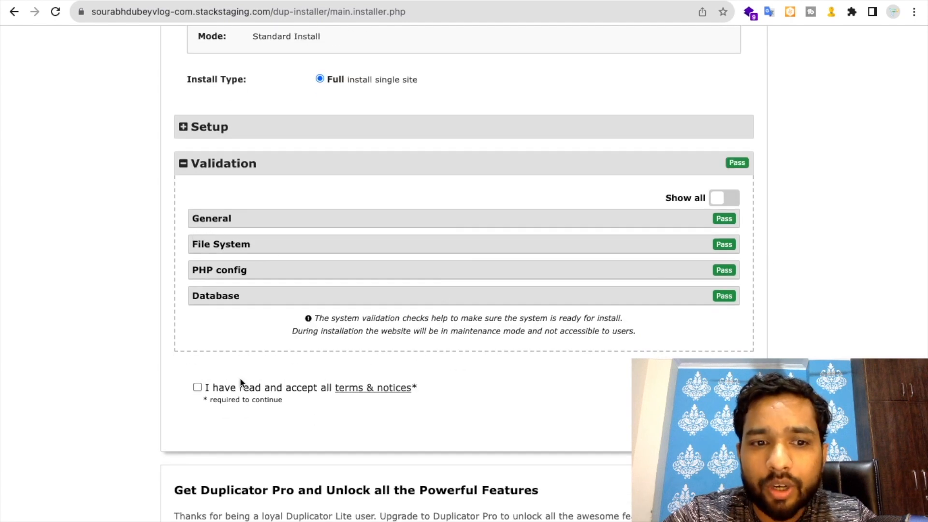
- Accept Duplicator's terms and notices, and run the full single-site install with the confirmed site and database settings
click(197, 387)
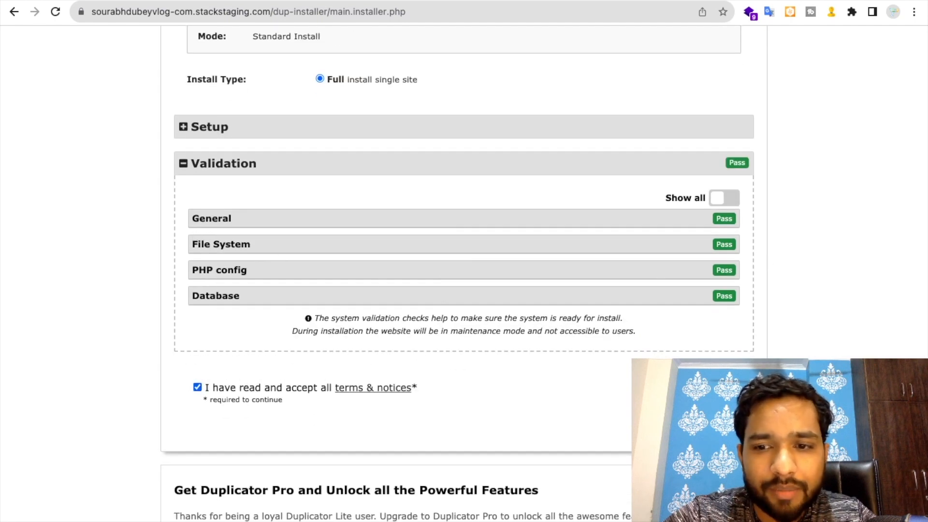
click(722, 426)
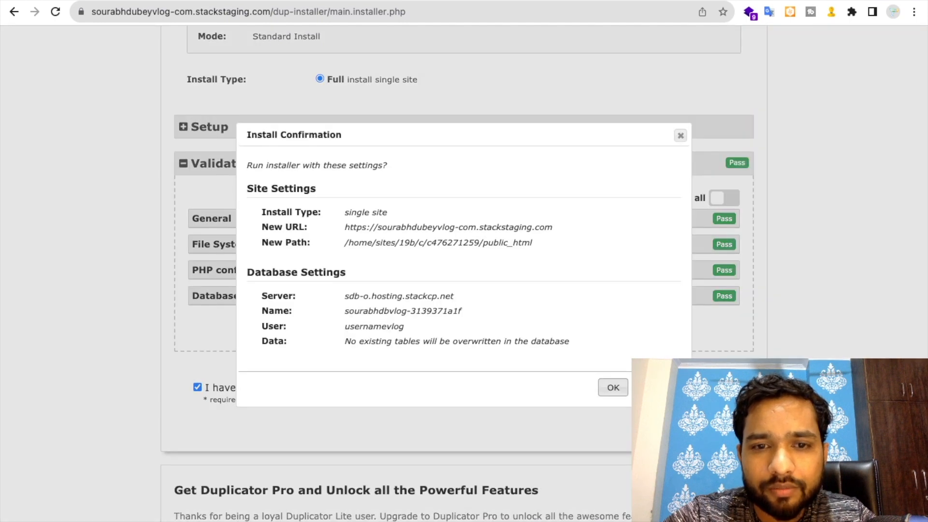
click(612, 387)
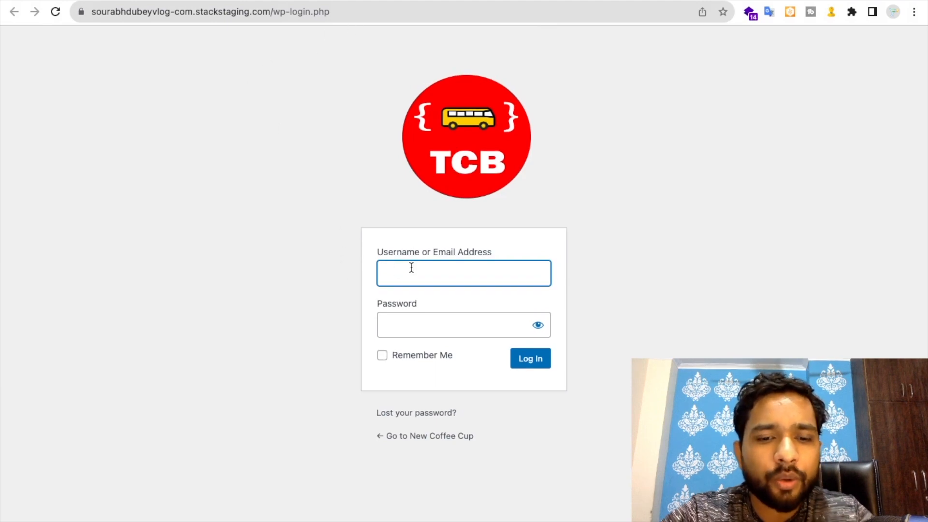
- Log in to the migrated site's WordPress admin with the account username and password, save the login in the browser, and review Duplicator's migration report
key(Return)
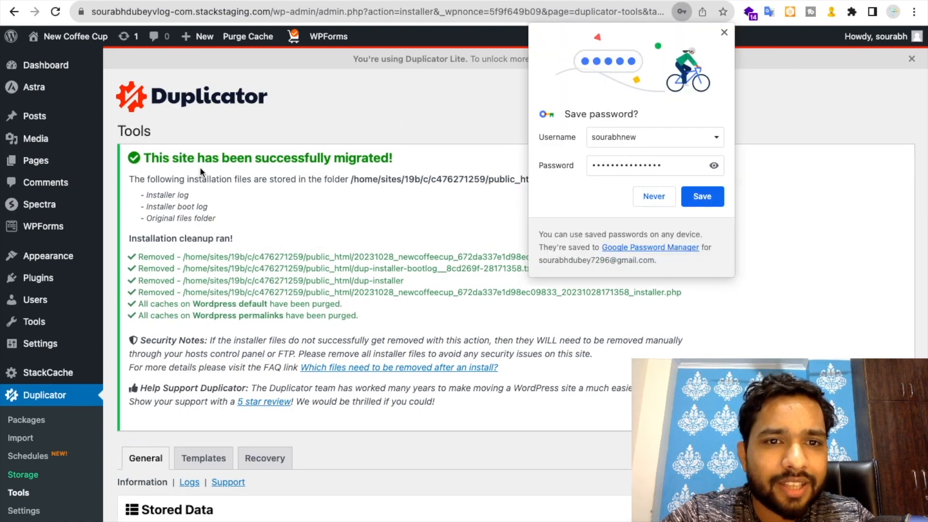
click(703, 196)
scroll(231, 284, down, 3)
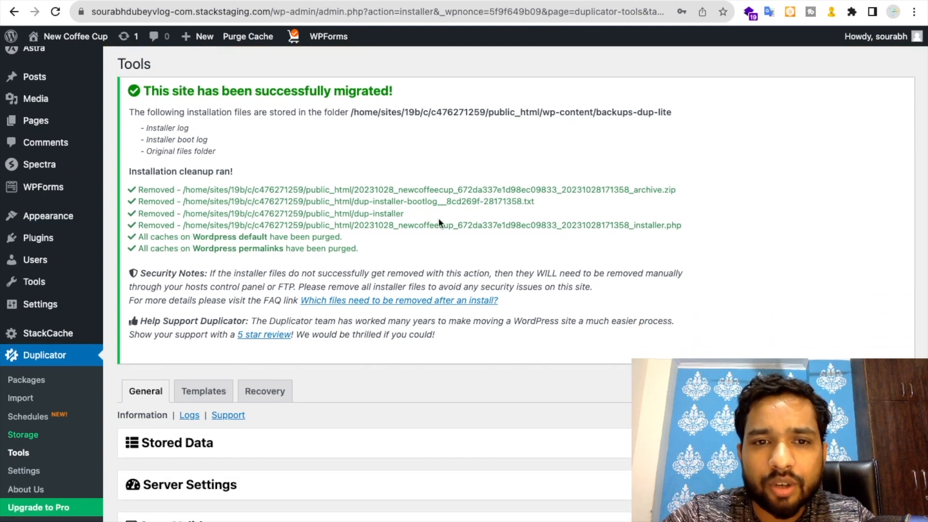
scroll(300, 343, up, 3)
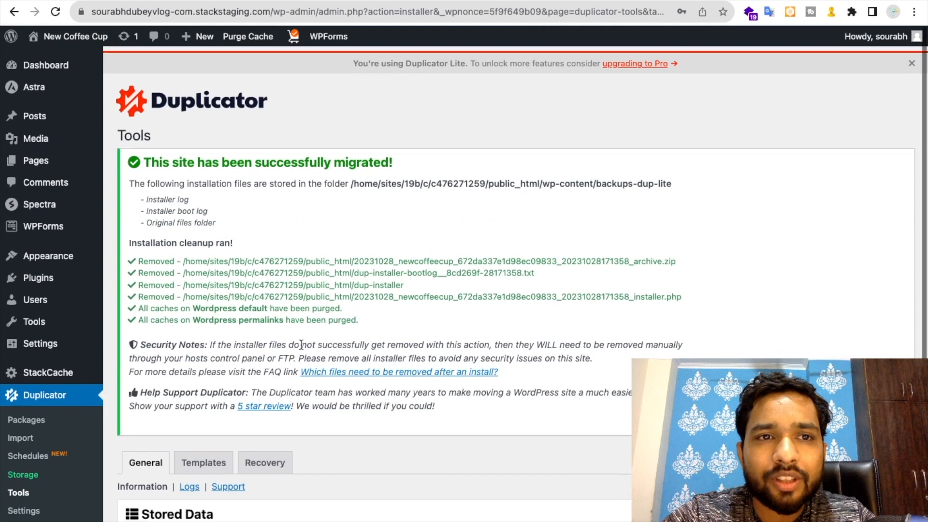
- Visit the migrated site's home page and examine its banner, product listings and skincare sections
mouse_move(61, 39)
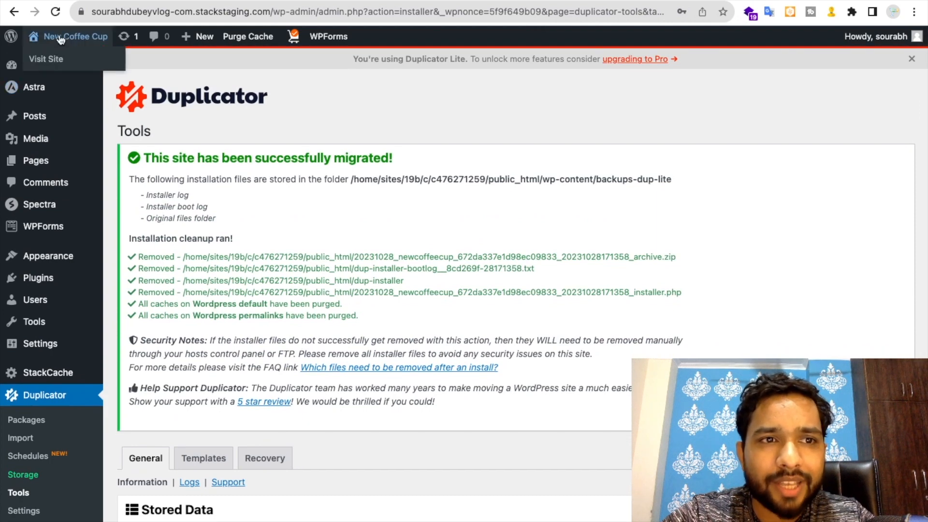
click(54, 60)
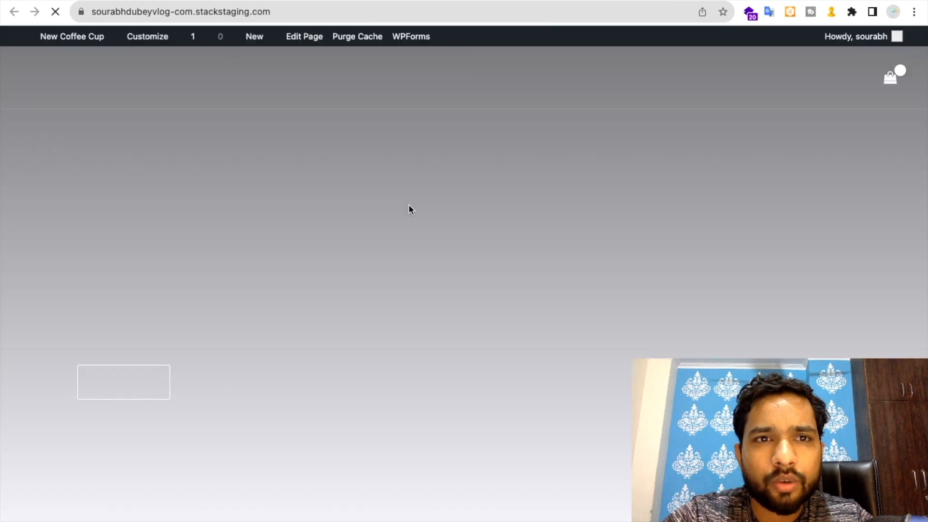
scroll(390, 331, down, 10)
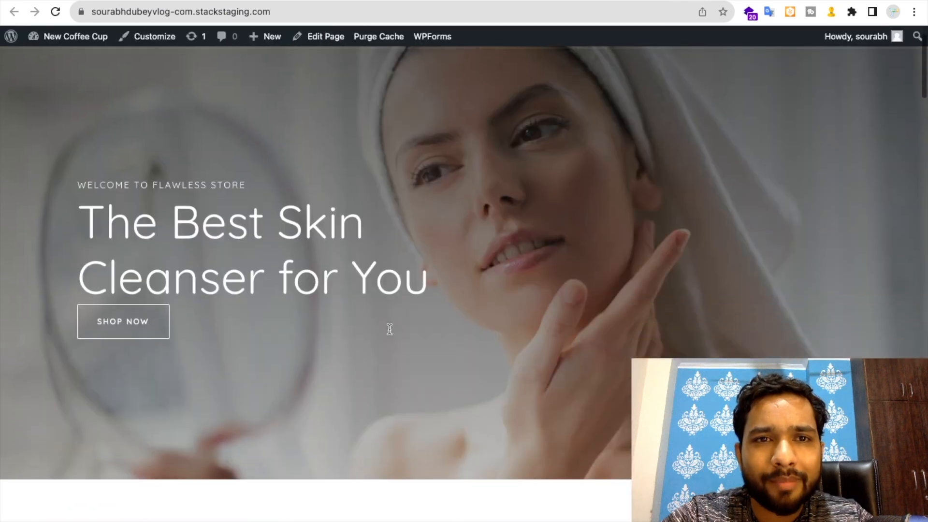
scroll(391, 333, down, 12)
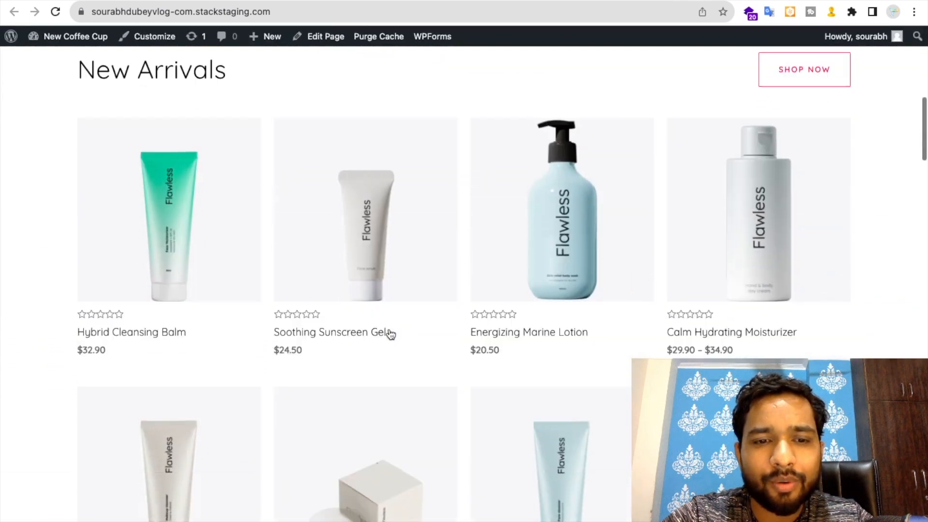
scroll(390, 333, down, 12)
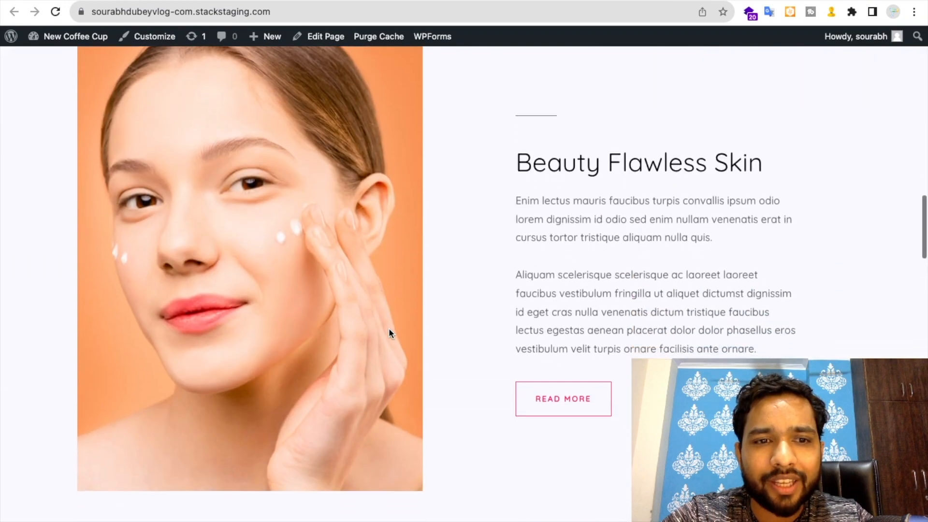
scroll(391, 334, down, 10)
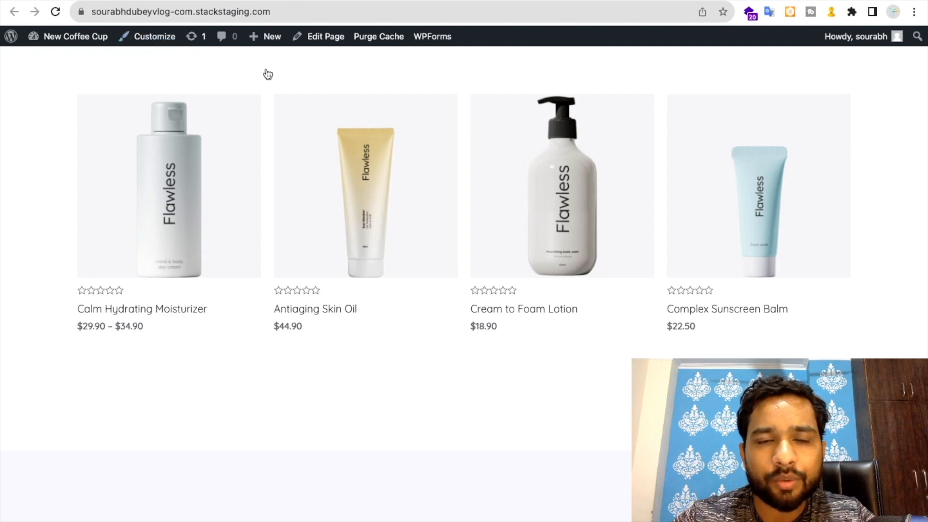
scroll(449, 368, up, 10)
scroll(450, 368, up, 1)
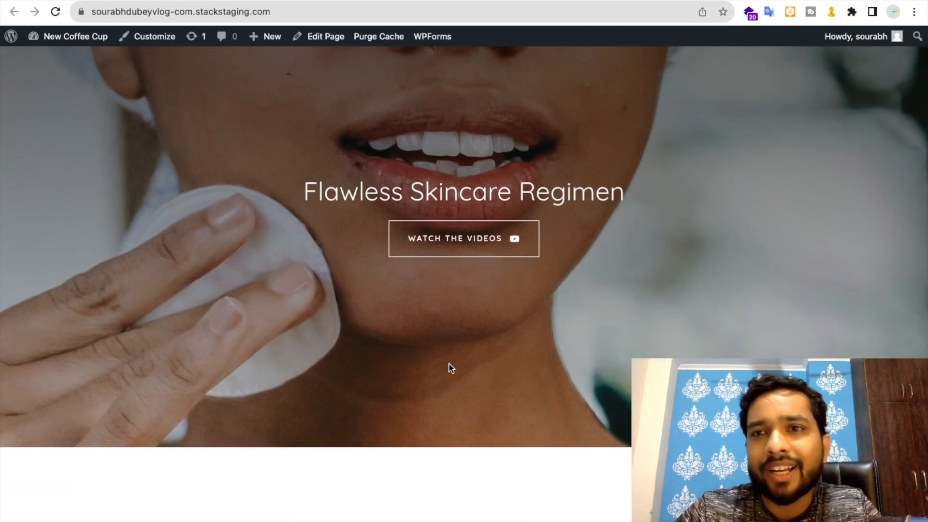
scroll(449, 367, up, 15)
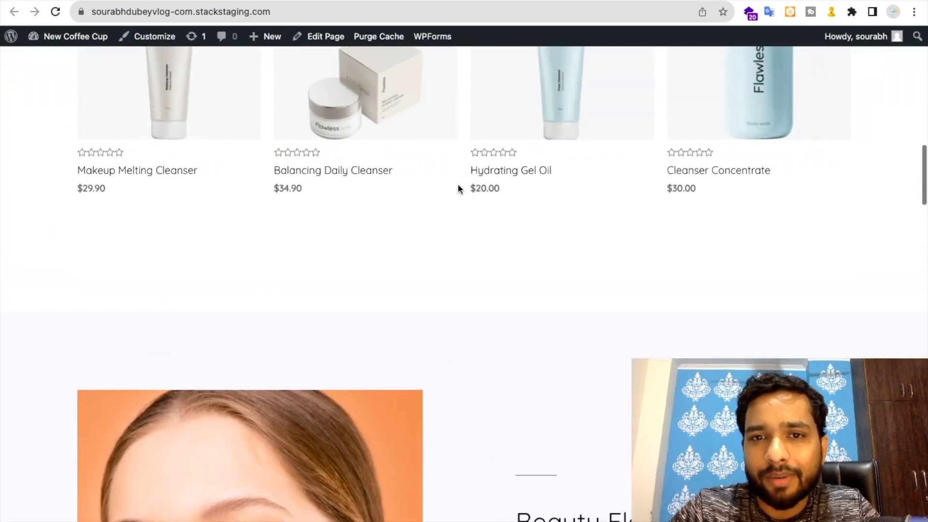